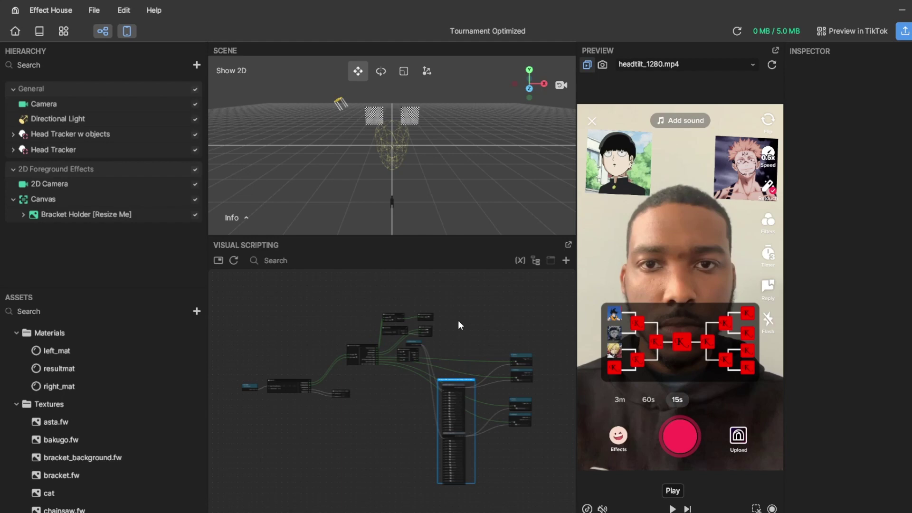
Step: Recenter the node graph, then play and stop the filter preview
middle_drag(344, 321, 341, 301)
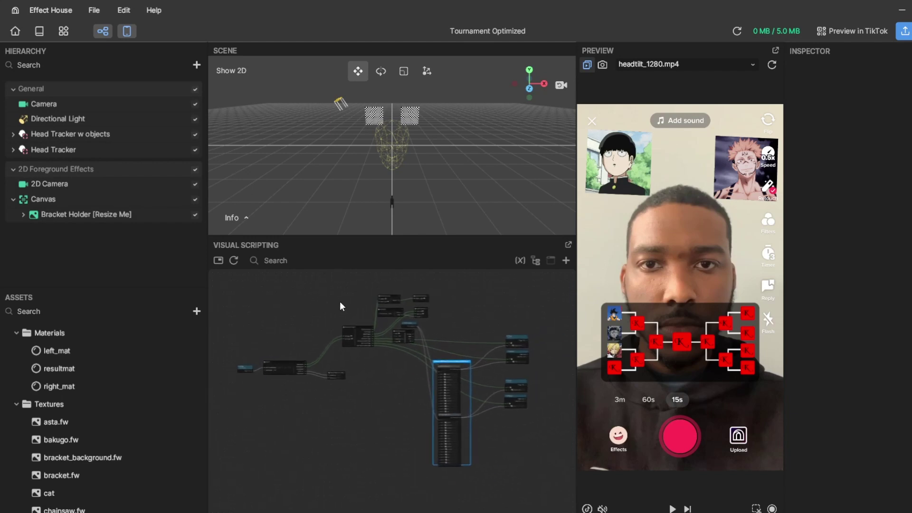
click(672, 508)
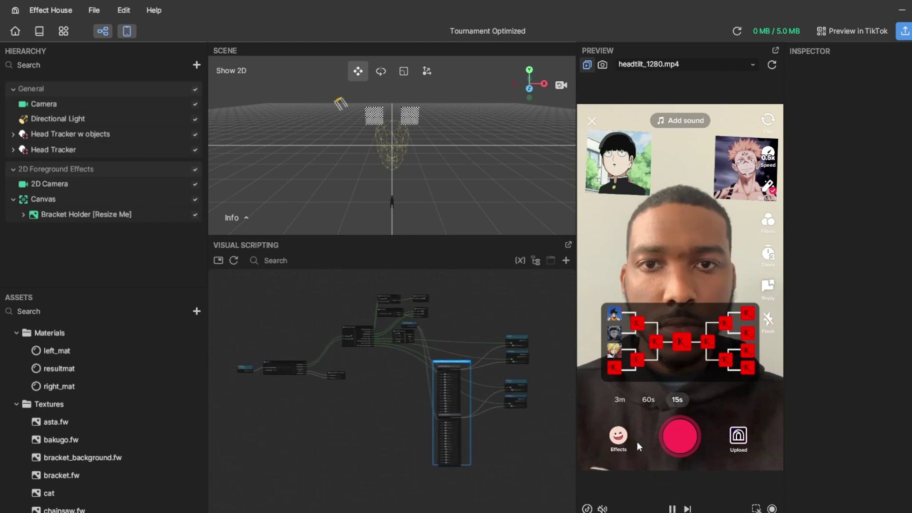
click(672, 508)
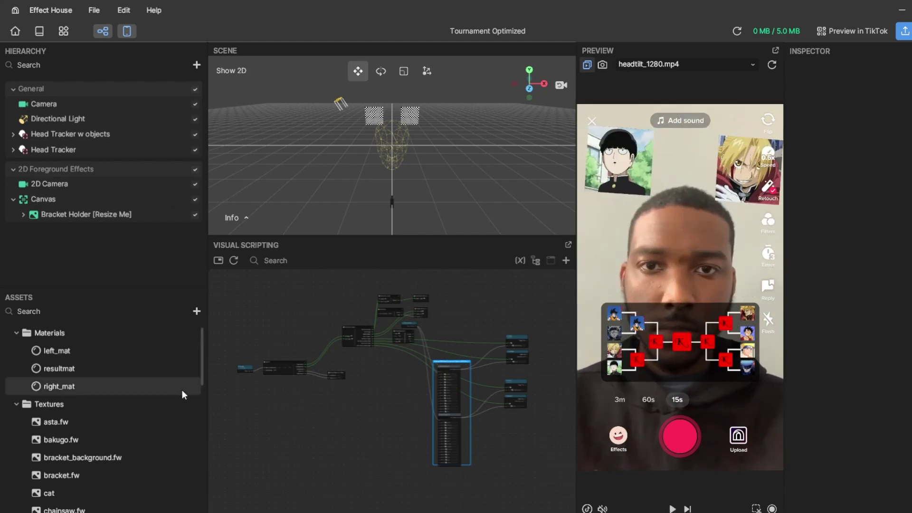
scroll(130, 447, down, 10)
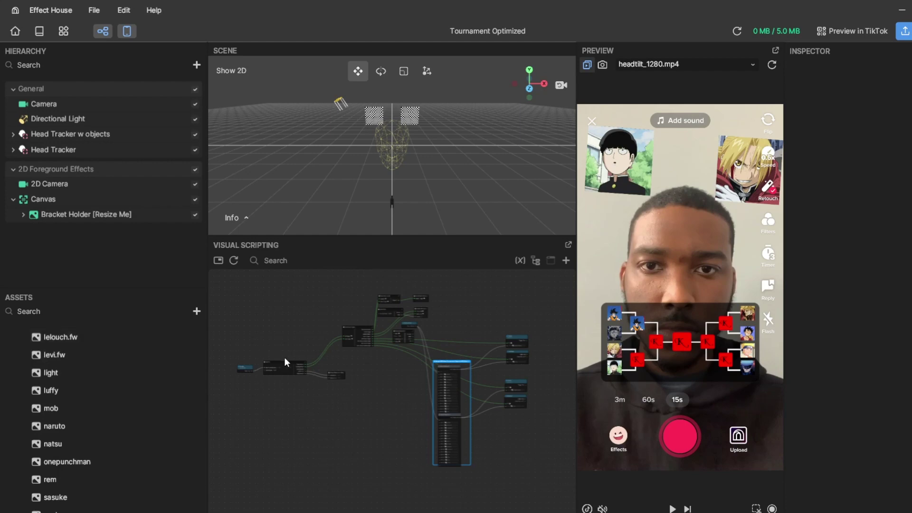
Step: Import burger.jpg through wings.jpg from the Video Examples folder as textures
click(196, 312)
mouse_move(244, 304)
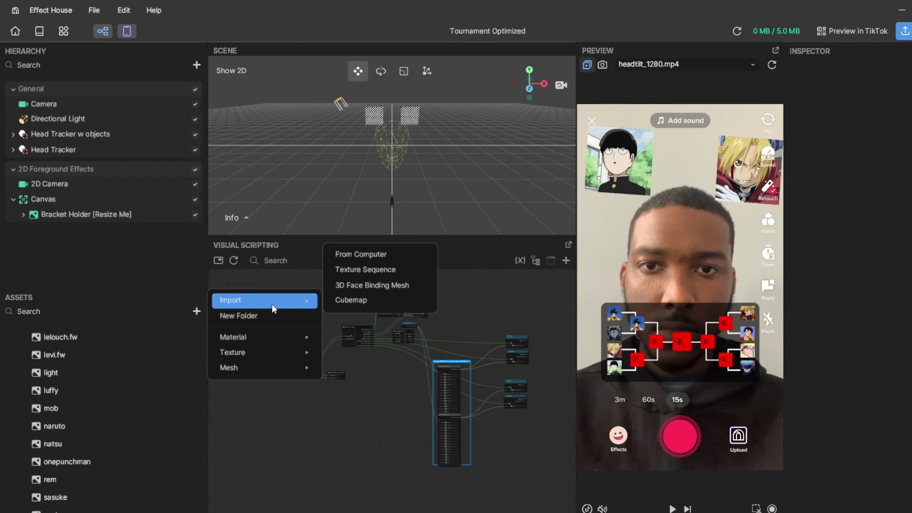
click(361, 254)
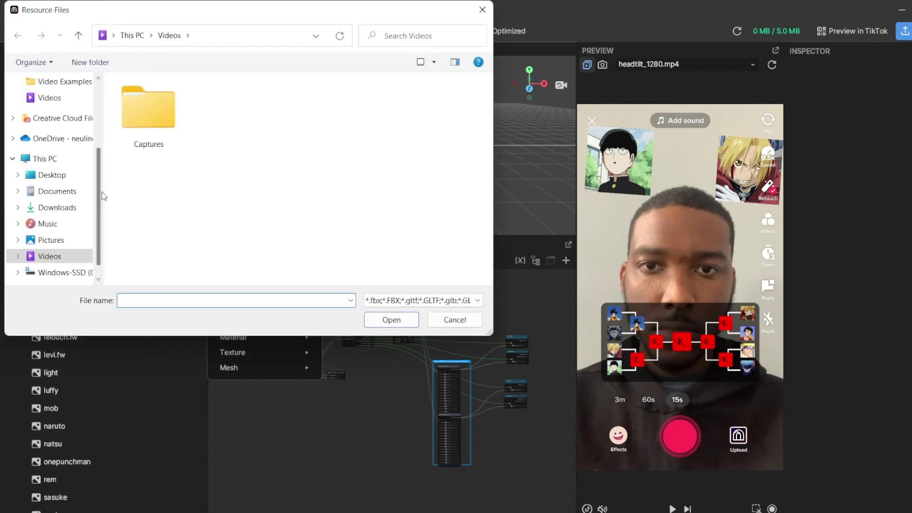
scroll(64, 223, up, 1)
click(76, 131)
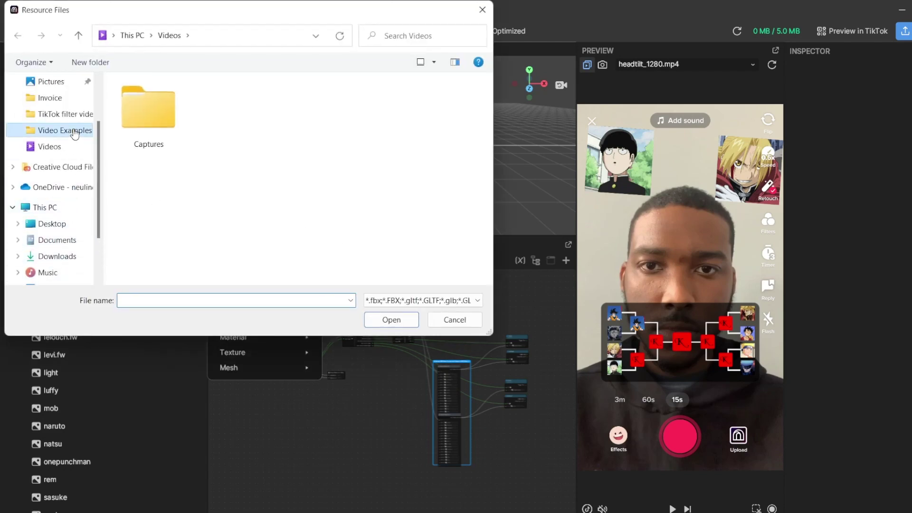
click(169, 143)
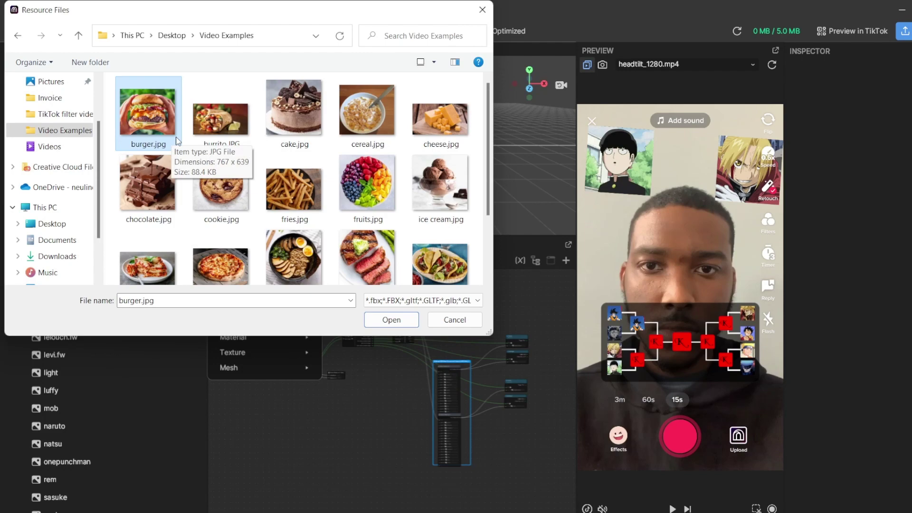
scroll(176, 141, down, 2)
shift+click(159, 257)
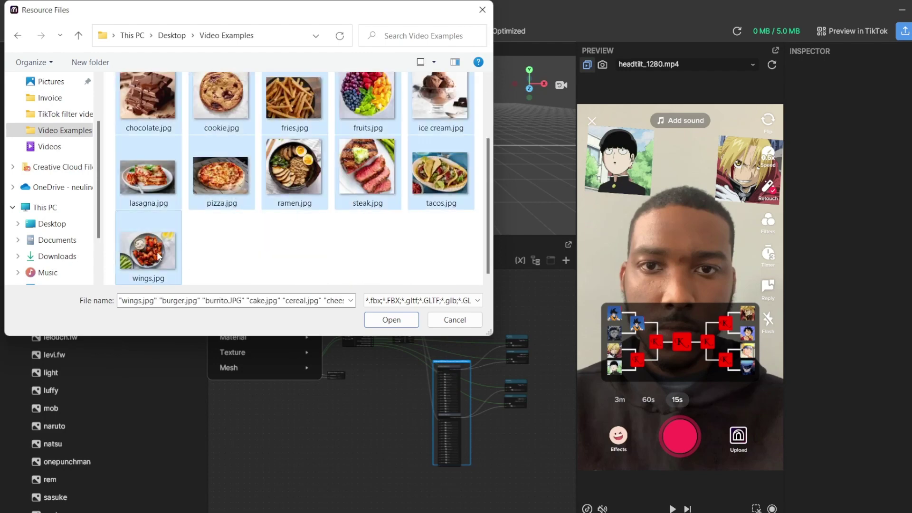
click(390, 318)
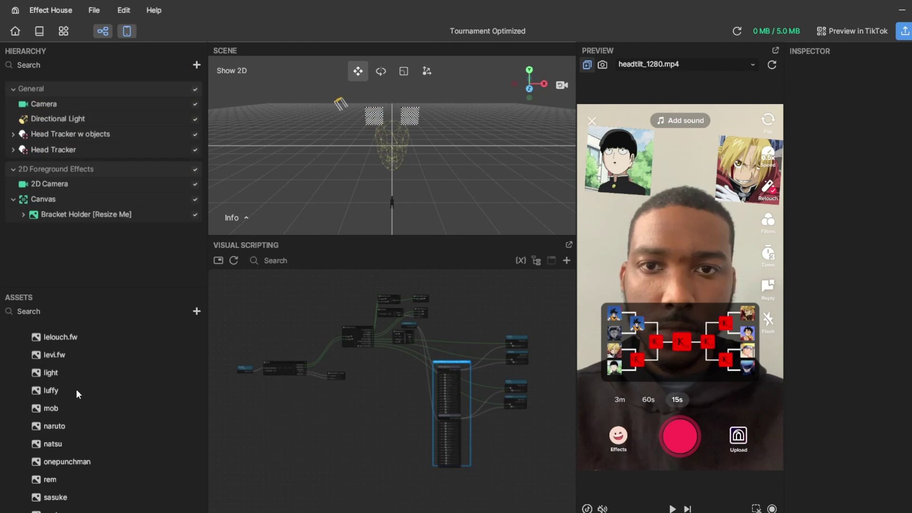
scroll(76, 389, up, 10)
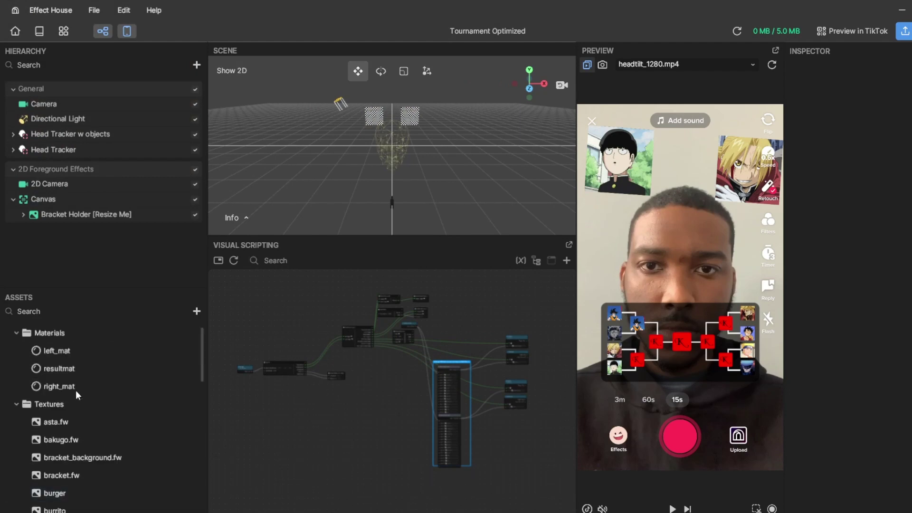
scroll(78, 403, down, 5)
scroll(77, 403, up, 3)
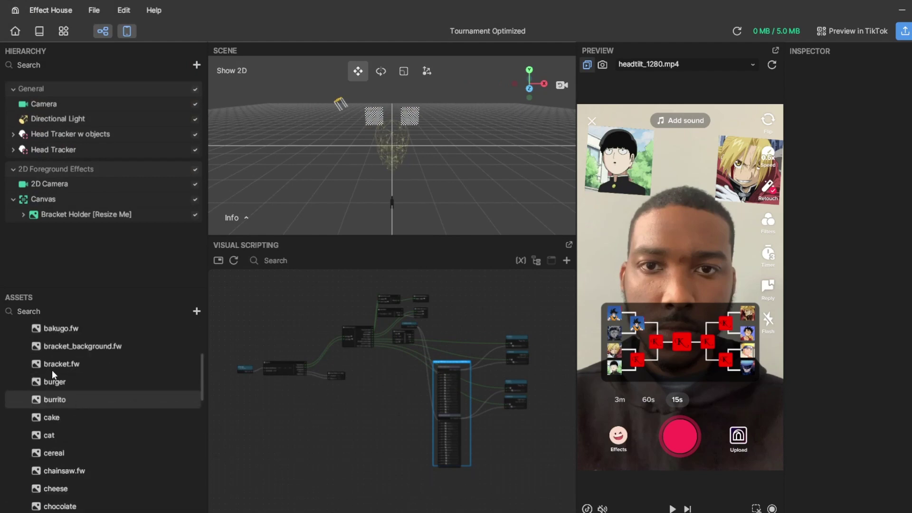
middle_drag(385, 404, 368, 409)
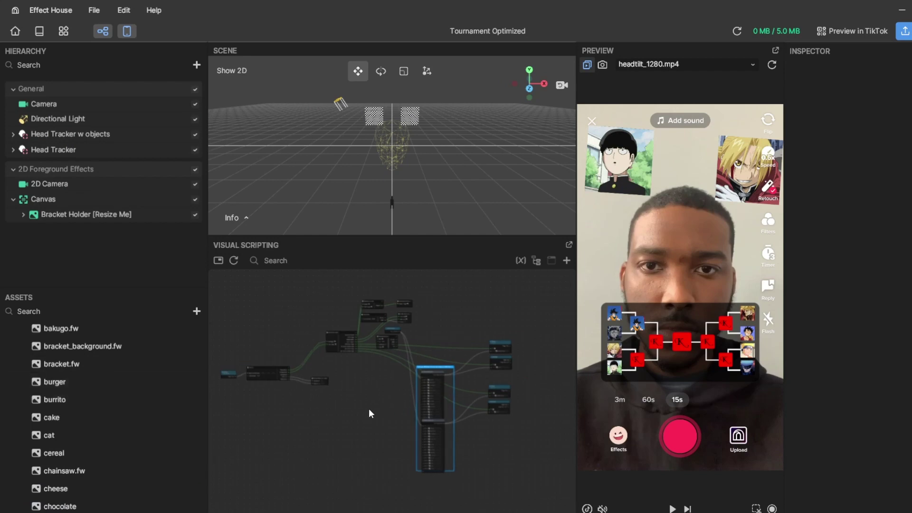
scroll(387, 390, up, 5)
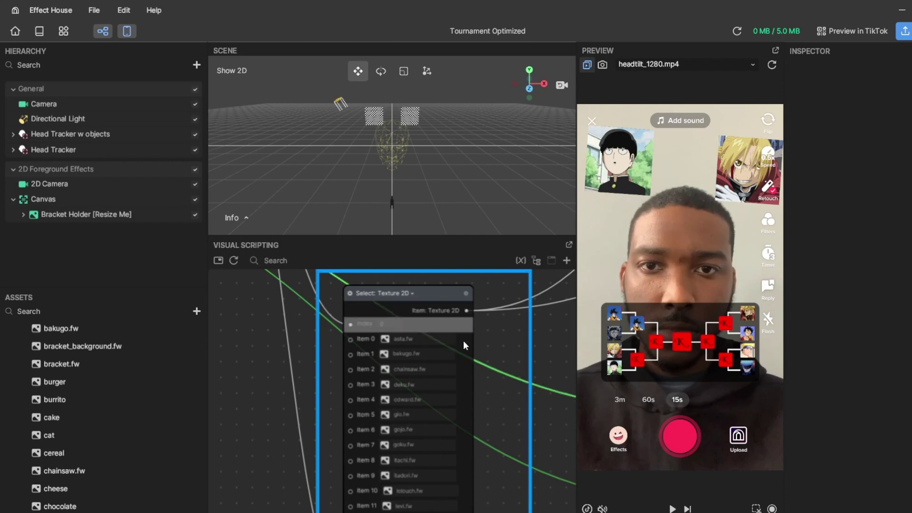
scroll(468, 391, down, 3)
scroll(487, 389, down, 3)
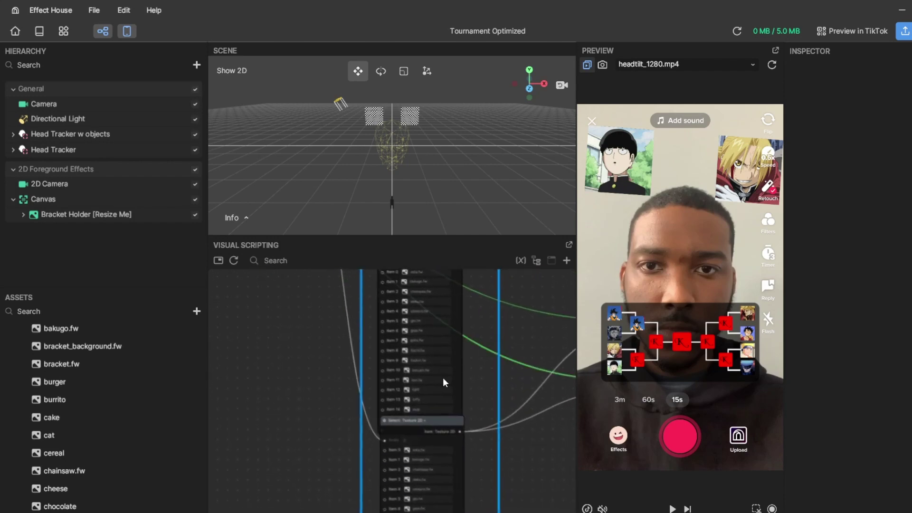
scroll(466, 341, up, 3)
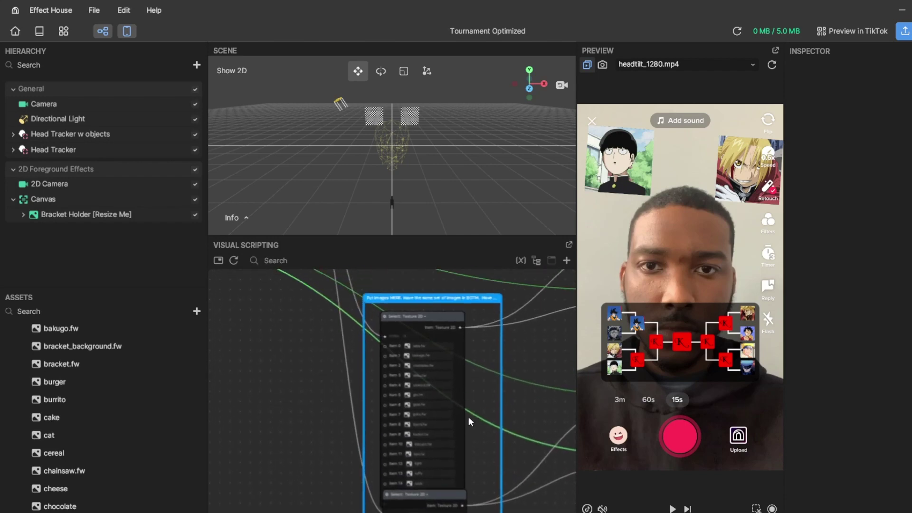
drag(439, 375, 427, 346)
scroll(427, 366, up, 2)
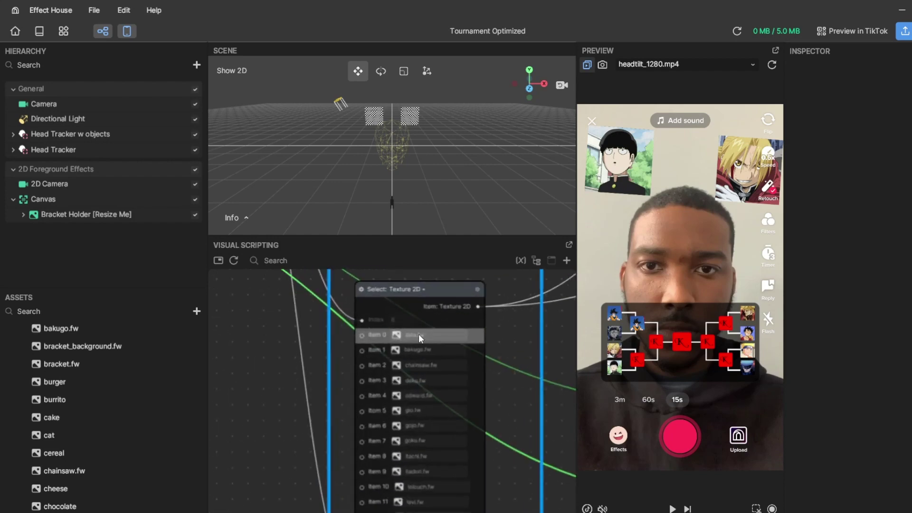
scroll(506, 414, up, 5)
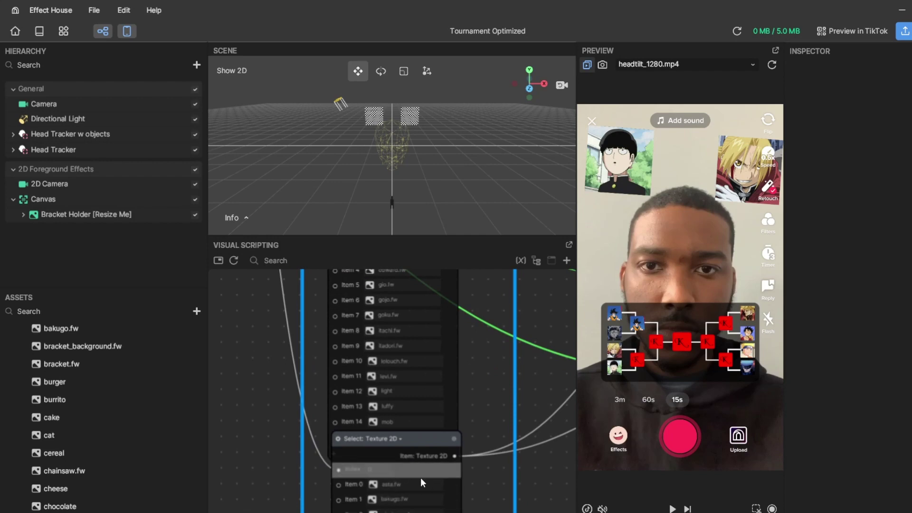
scroll(482, 381, down, 3)
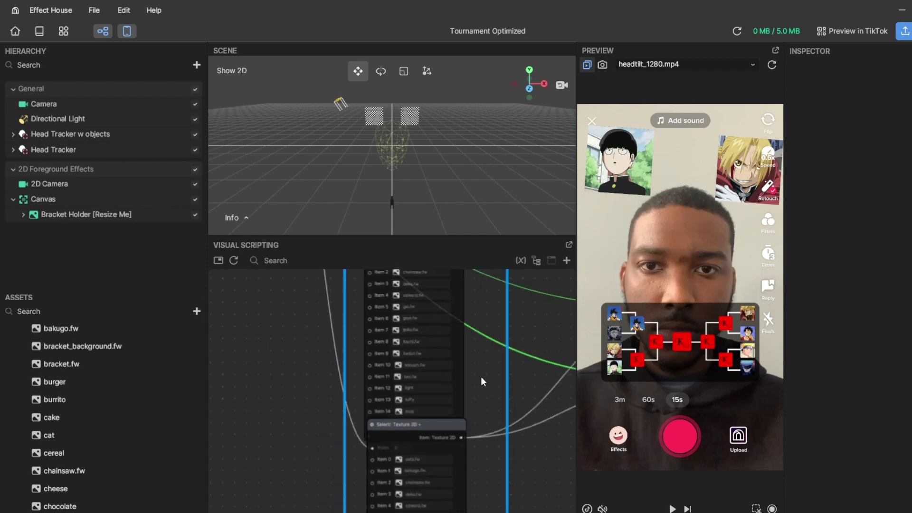
scroll(470, 435, down, 5)
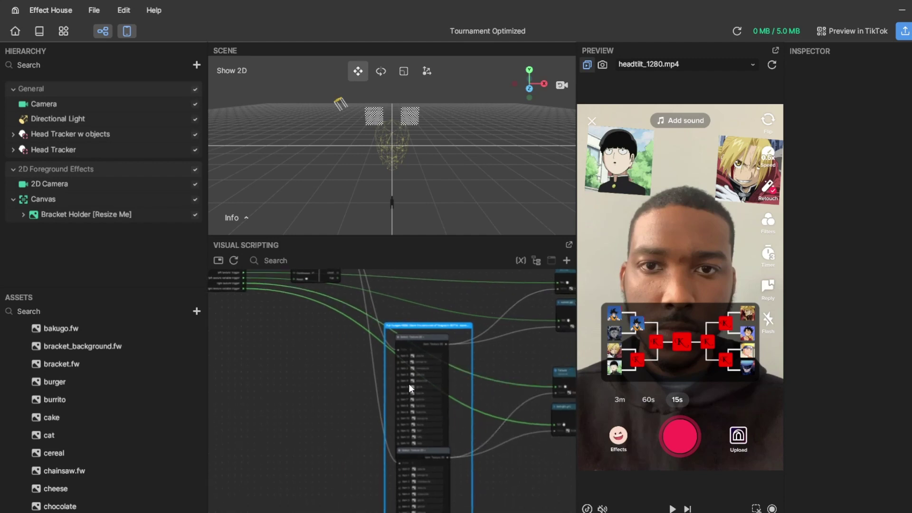
middle_drag(460, 441, 450, 444)
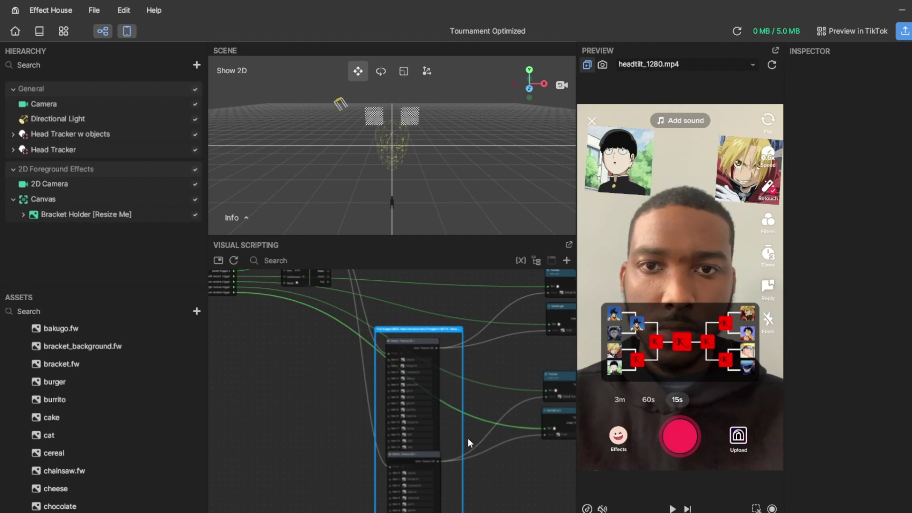
scroll(430, 386, up, 3)
scroll(430, 385, up, 3)
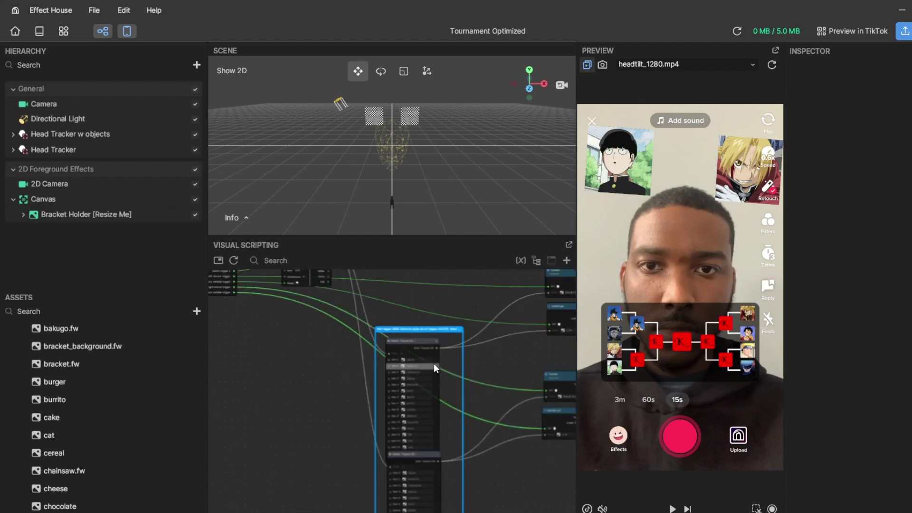
scroll(479, 423, down, 3)
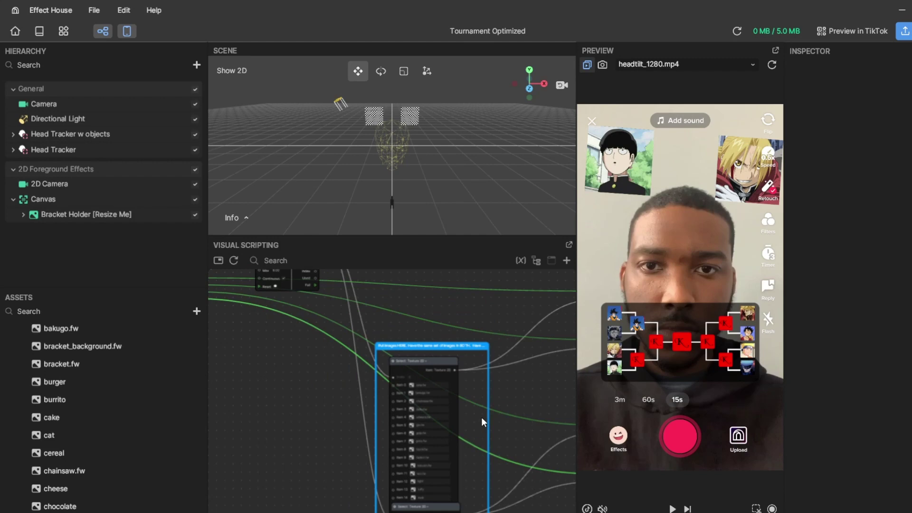
scroll(449, 343, up, 5)
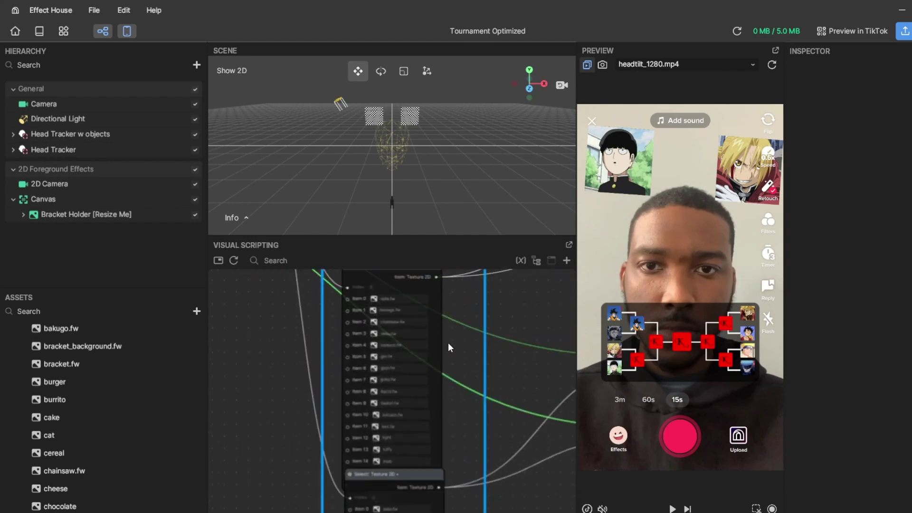
click(403, 300)
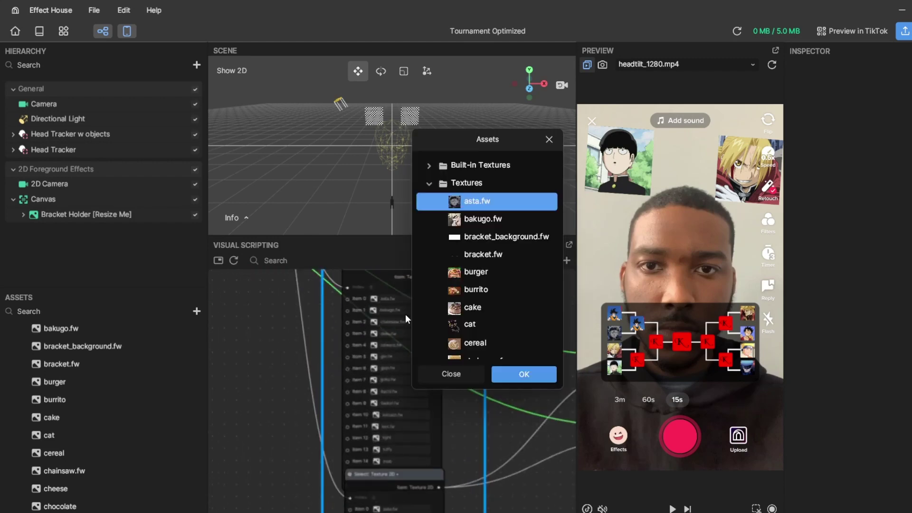
click(474, 276)
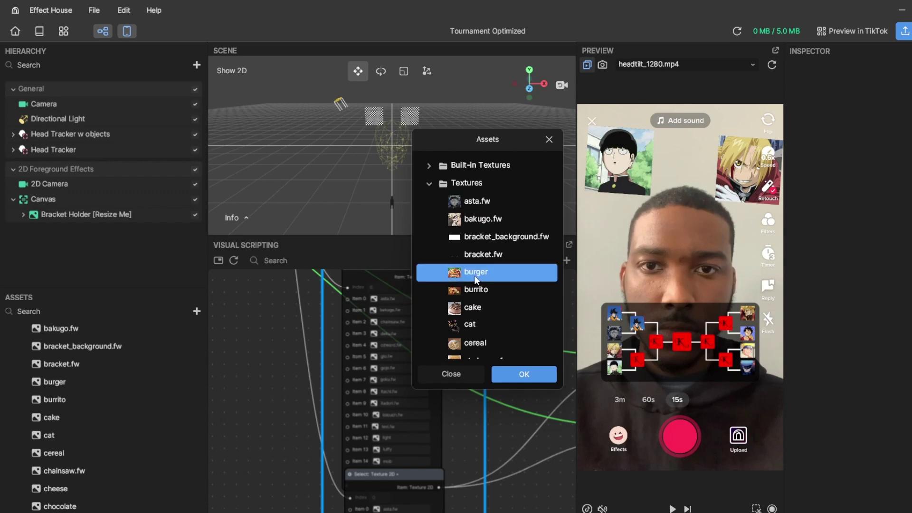
click(528, 369)
scroll(466, 357, down, 3)
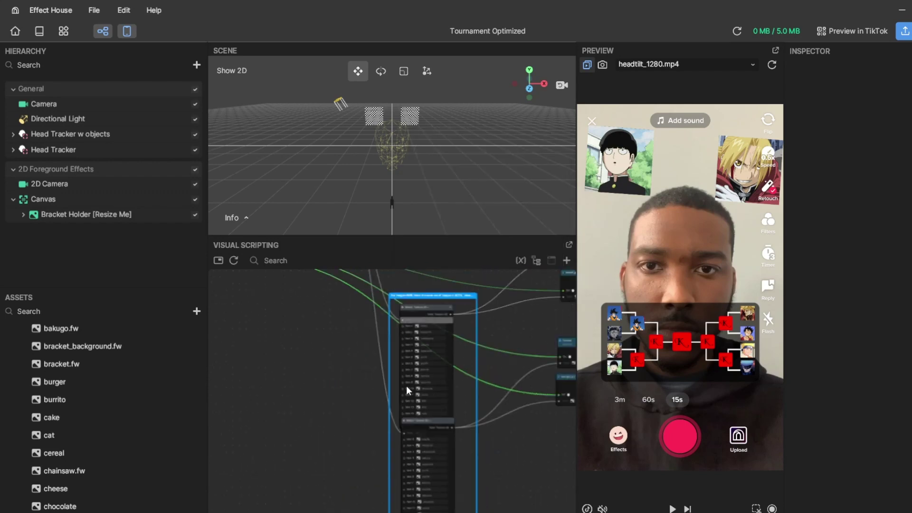
middle_drag(471, 403, 479, 387)
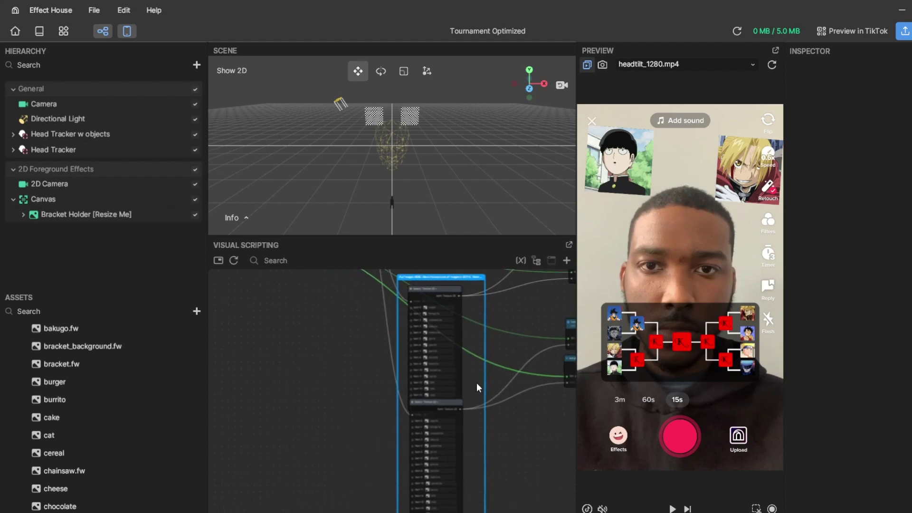
click(450, 294)
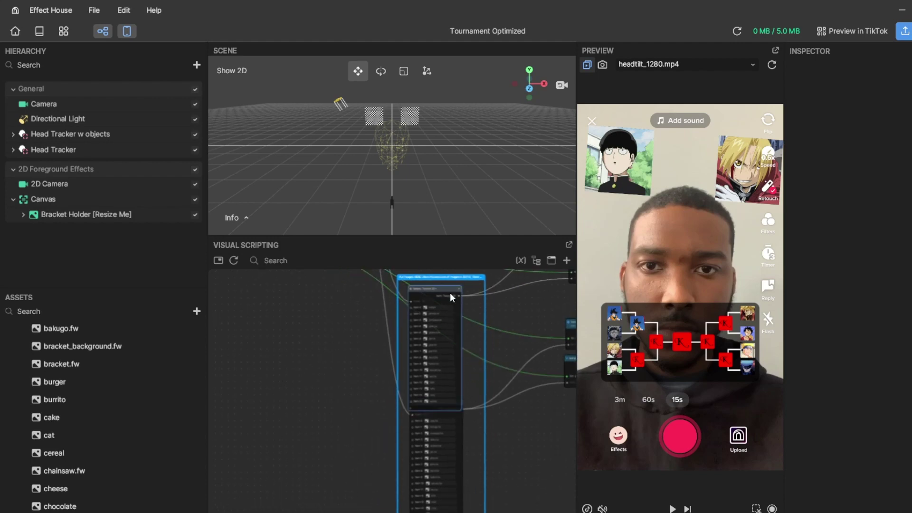
key(ctrl+c)
key(ctrl+v)
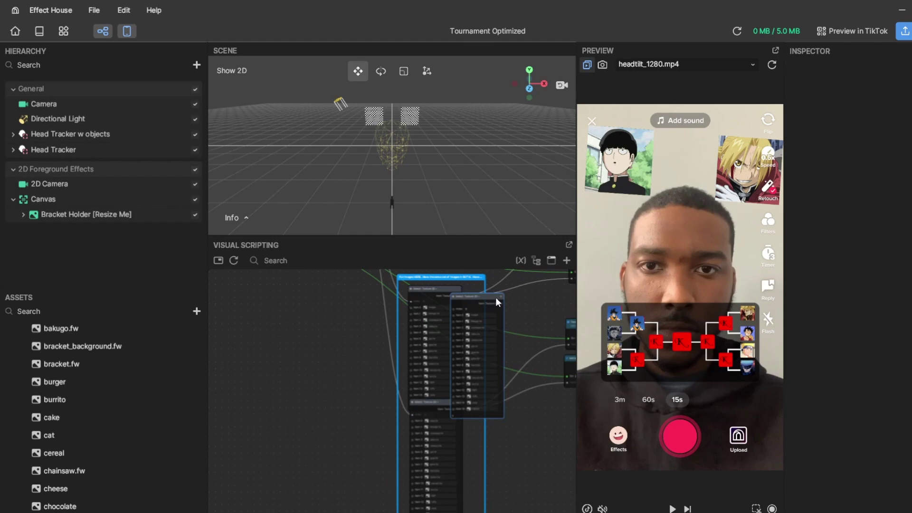
drag(495, 298, 438, 409)
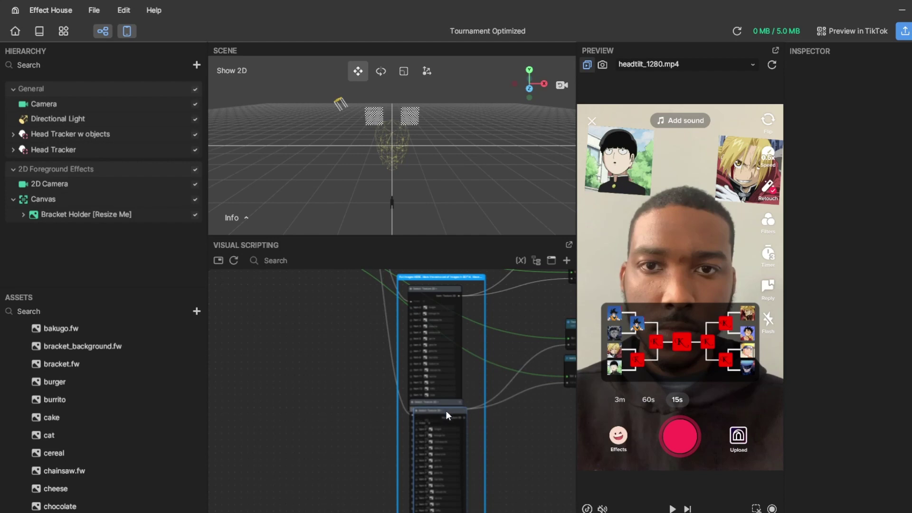
drag(447, 415, 378, 395)
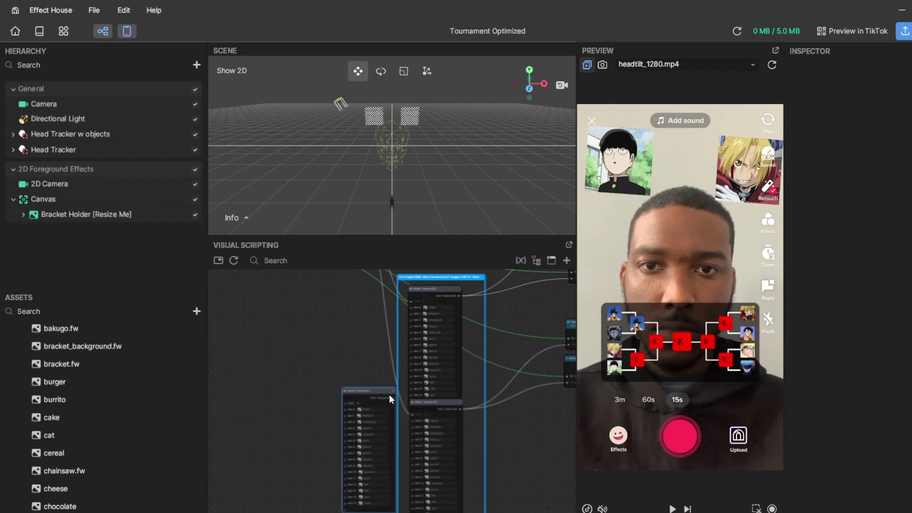
key(Delete)
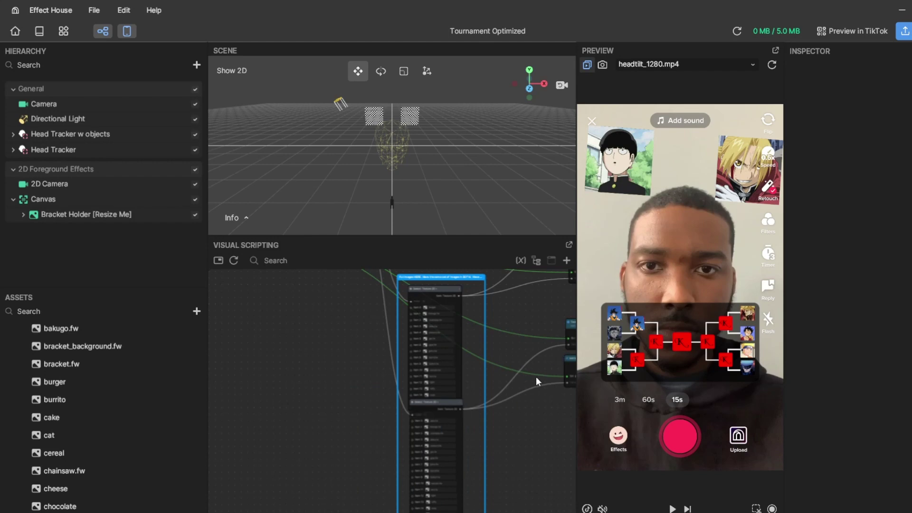
middle_drag(503, 359, 500, 408)
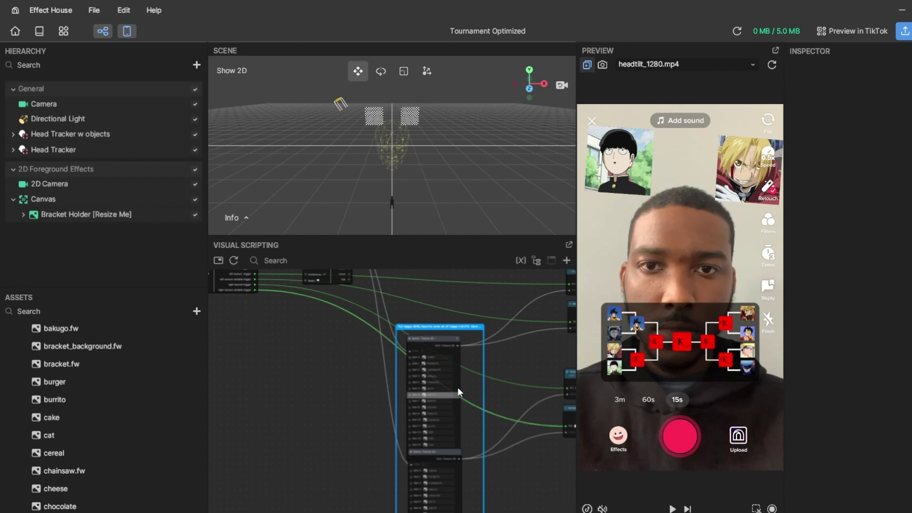
scroll(458, 351, up, 3)
scroll(459, 411, up, 1)
middle_drag(469, 421, 476, 392)
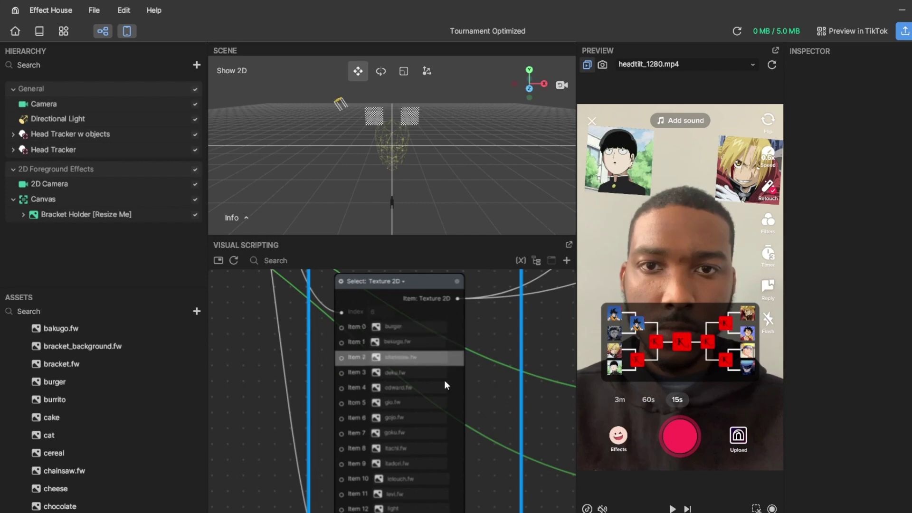
scroll(466, 406, down, 2)
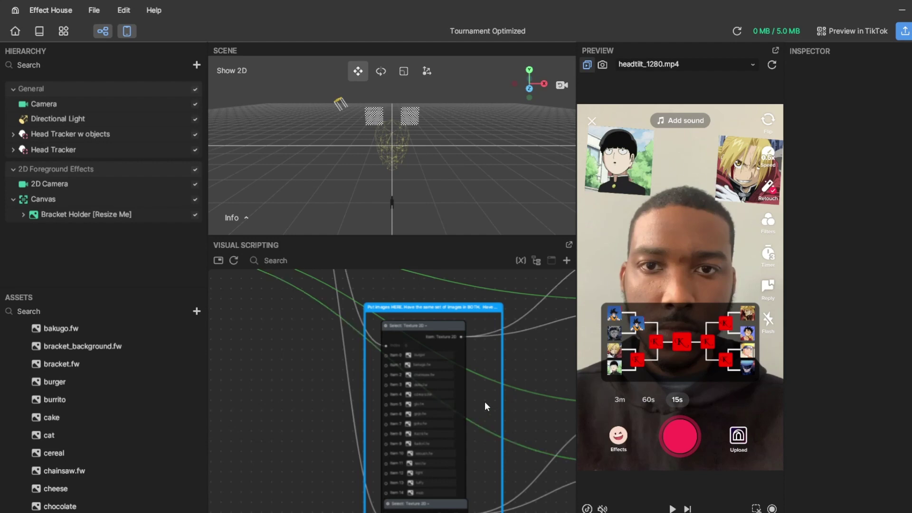
scroll(495, 366, down, 2)
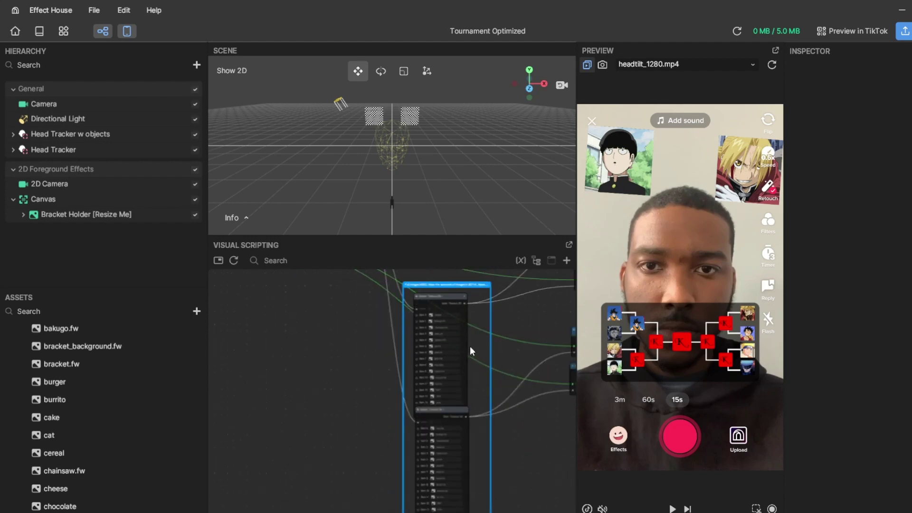
scroll(466, 343, up, 2)
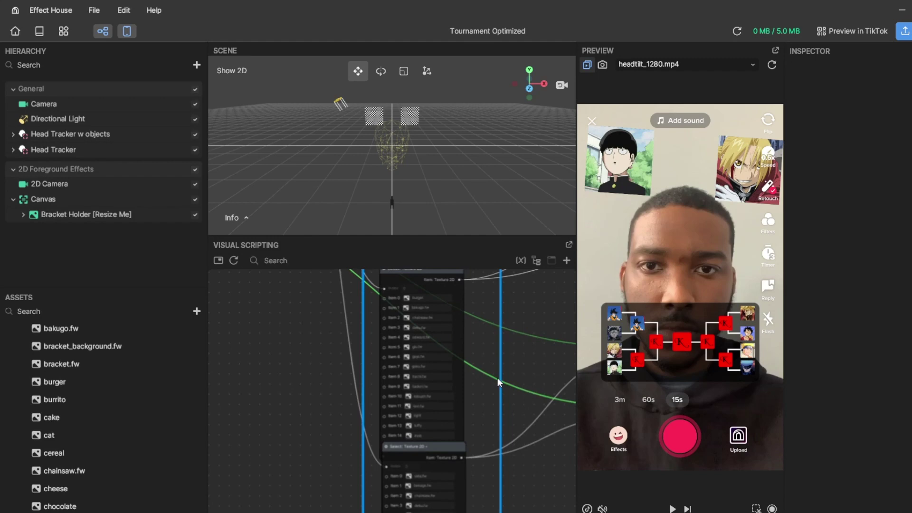
scroll(499, 361, down, 2)
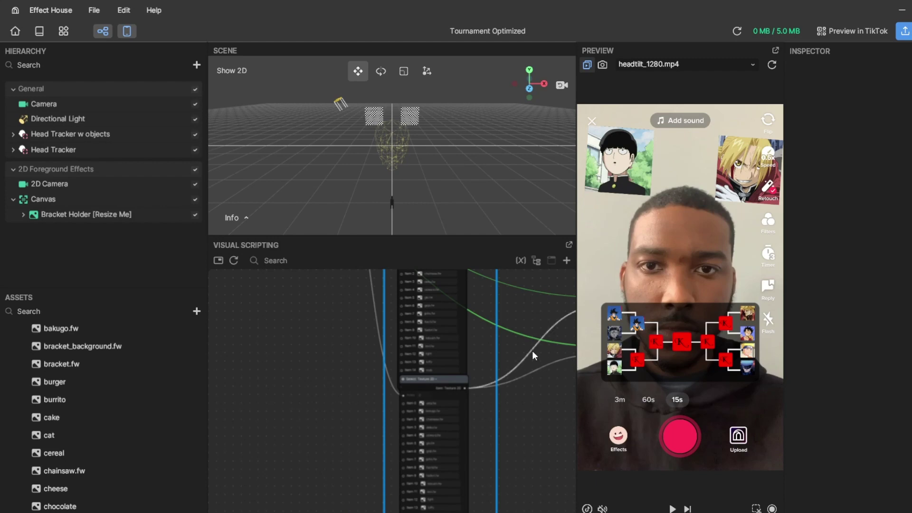
scroll(476, 340, down, 3)
Step: Move the image-select node up inside its comment box
middle_drag(475, 338, 470, 410)
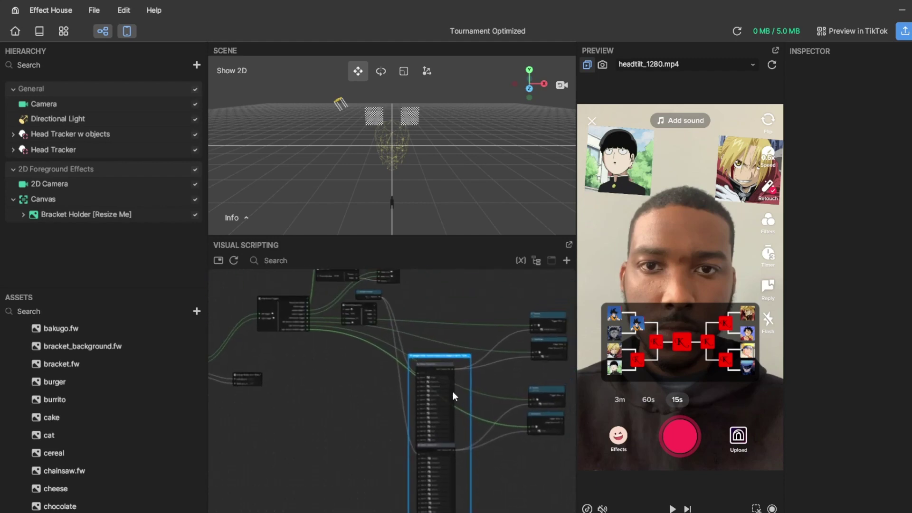
scroll(449, 384, up, 3)
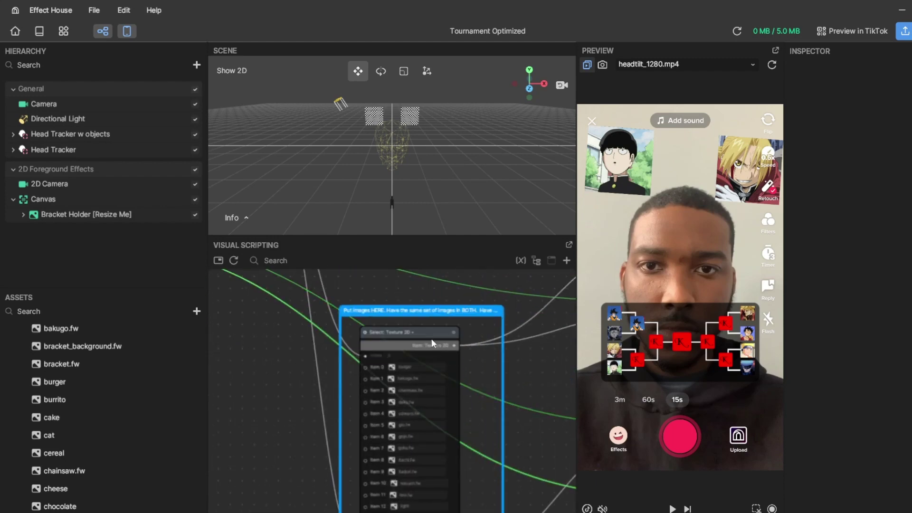
drag(431, 338, 432, 301)
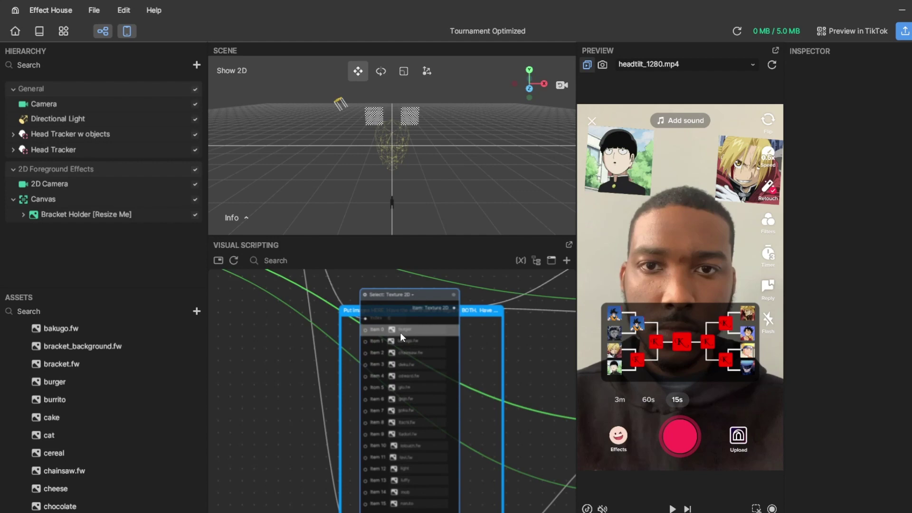
scroll(483, 437, down, 3)
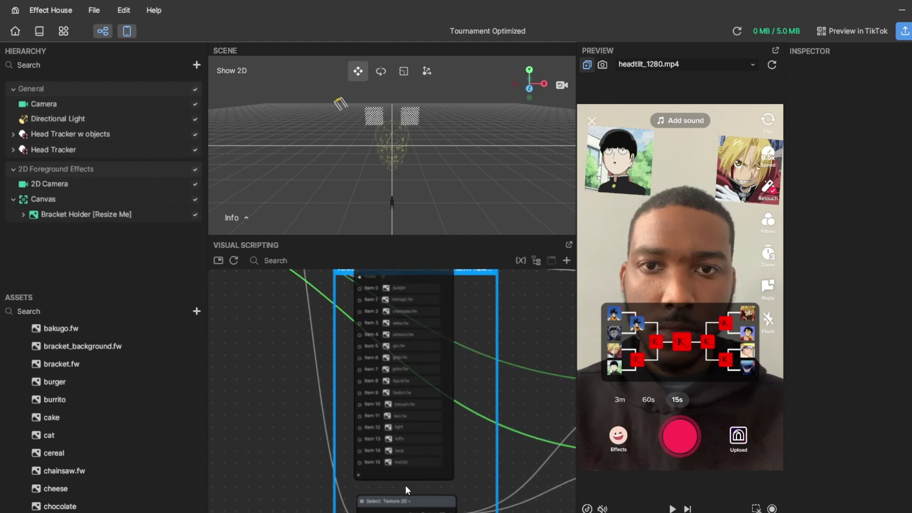
Step: Add Item 16 and Item 17 slots to the Select: Texture 2D node's image list
click(361, 474)
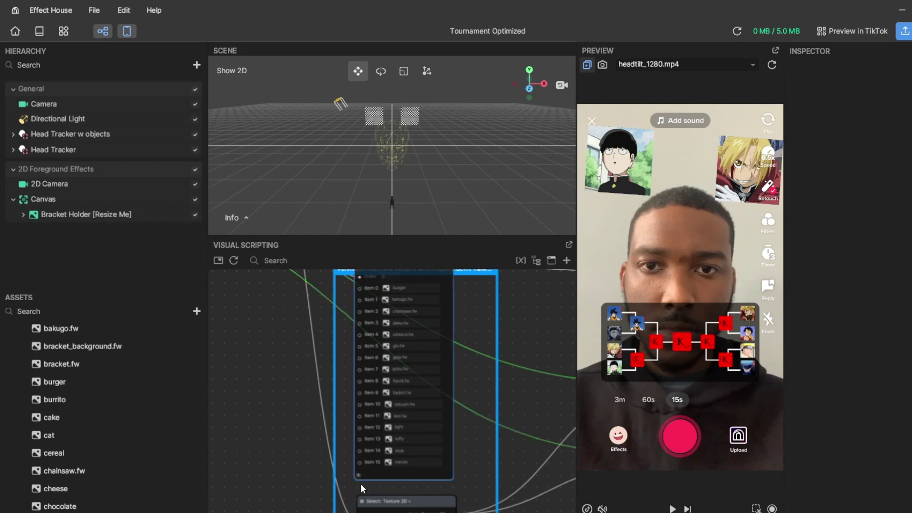
click(359, 486)
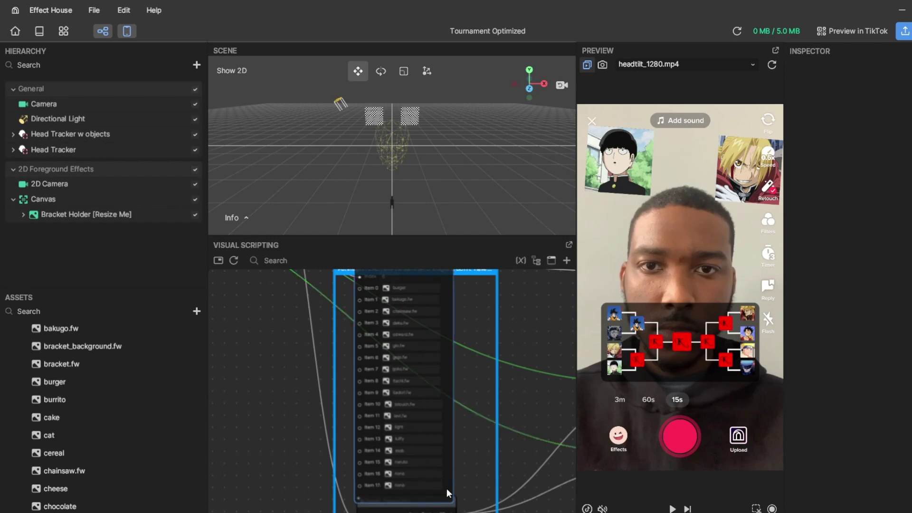
scroll(483, 465, down, 1)
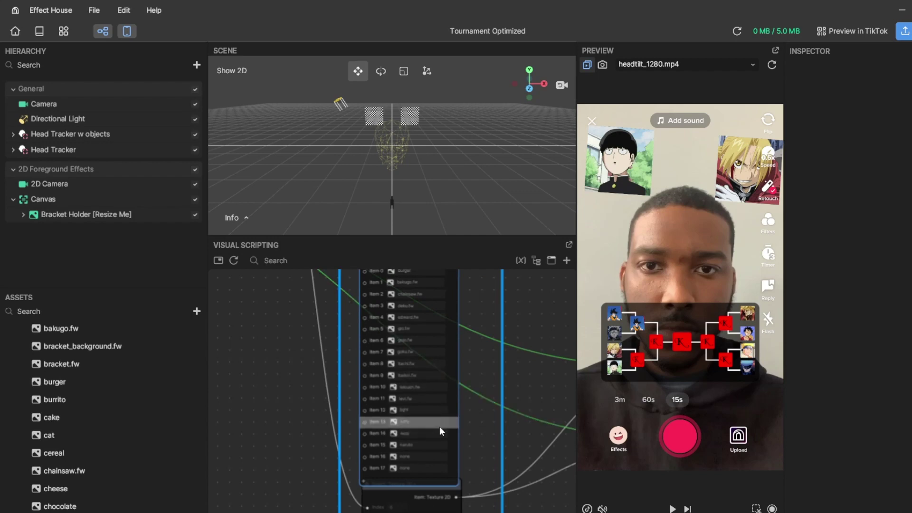
scroll(476, 437, down, 3)
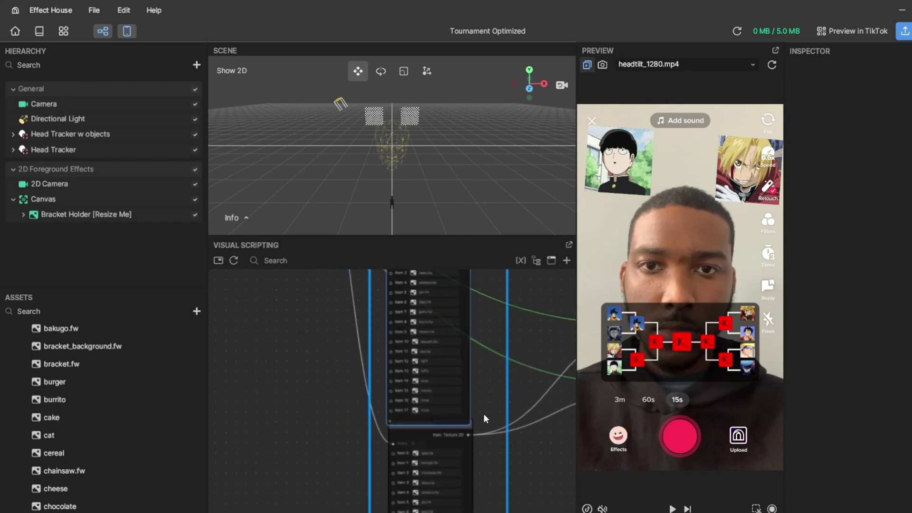
scroll(484, 417, down, 3)
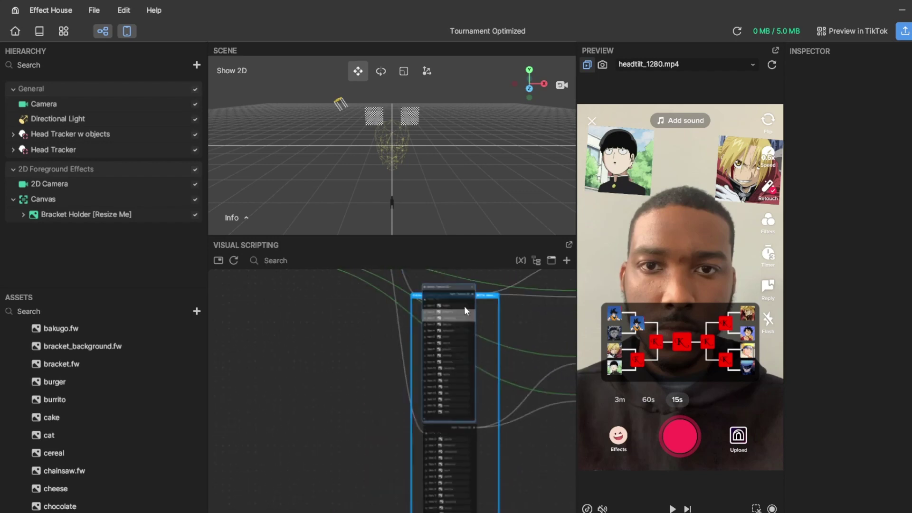
scroll(426, 361, up, 3)
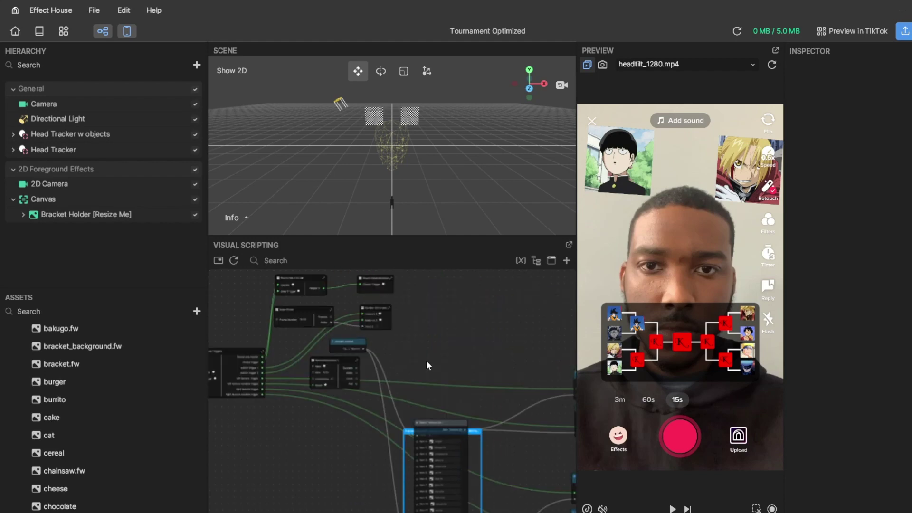
scroll(447, 390, up, 1)
scroll(347, 372, up, 5)
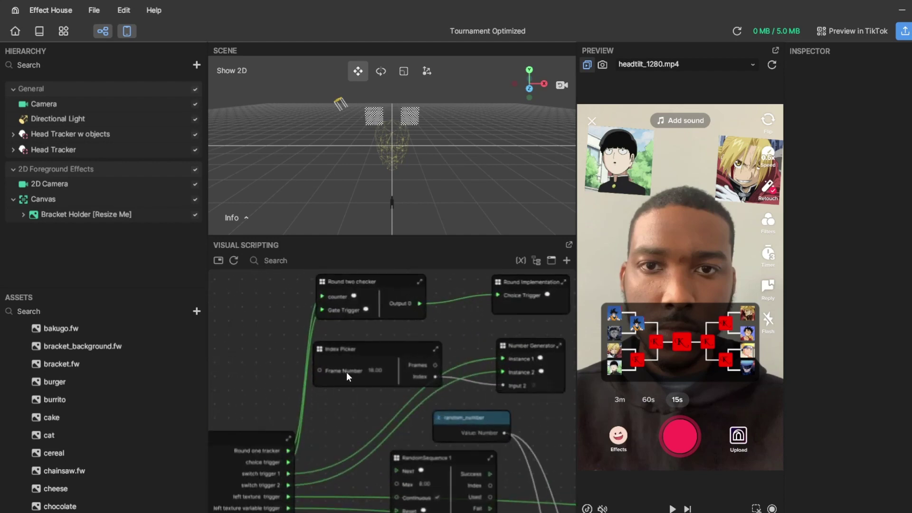
drag(382, 398, 358, 432)
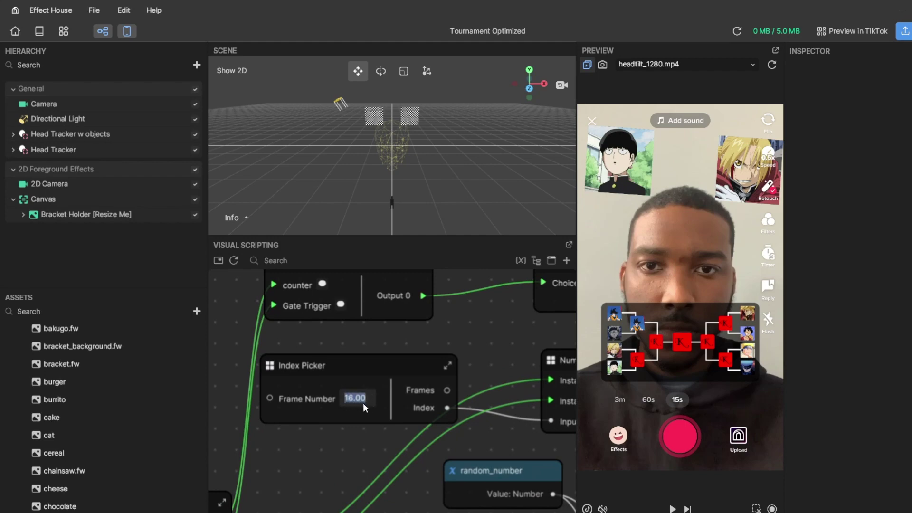
key(Return)
scroll(370, 437, down, 2)
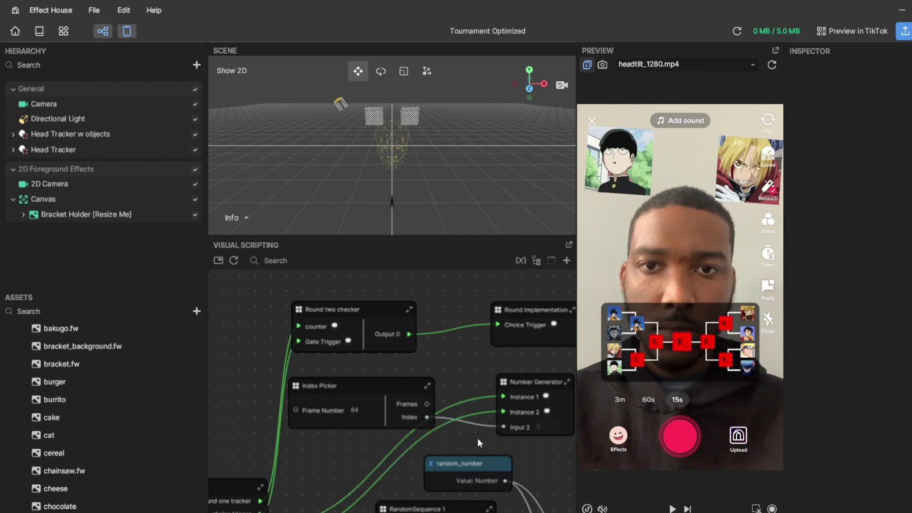
middle_drag(478, 438, 328, 256)
middle_drag(498, 351, 388, 278)
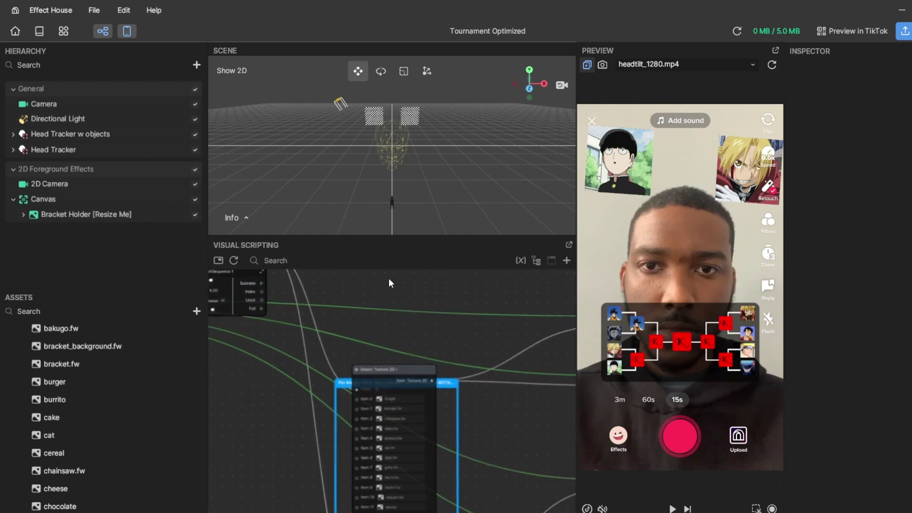
middle_drag(506, 429, 440, 343)
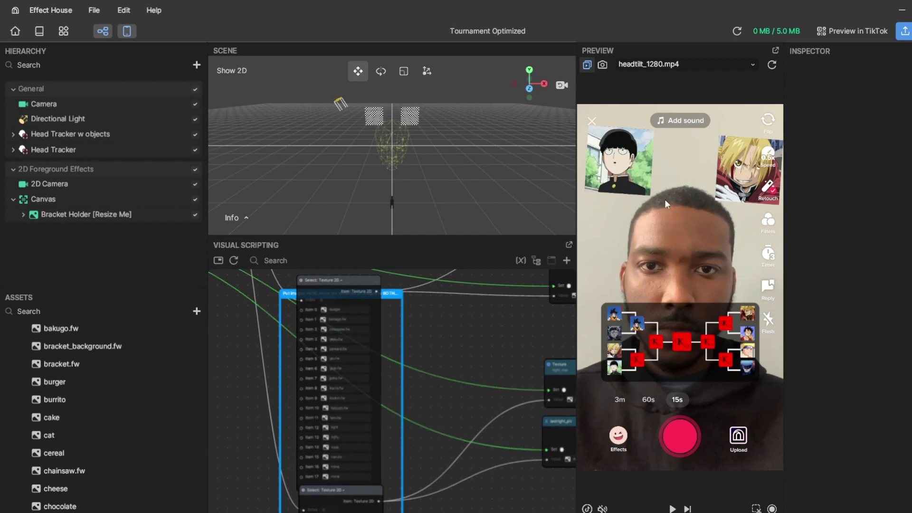
mouse_move(465, 349)
middle_down()
mouse_move(487, 375)
mouse_move(515, 465)
middle_up()
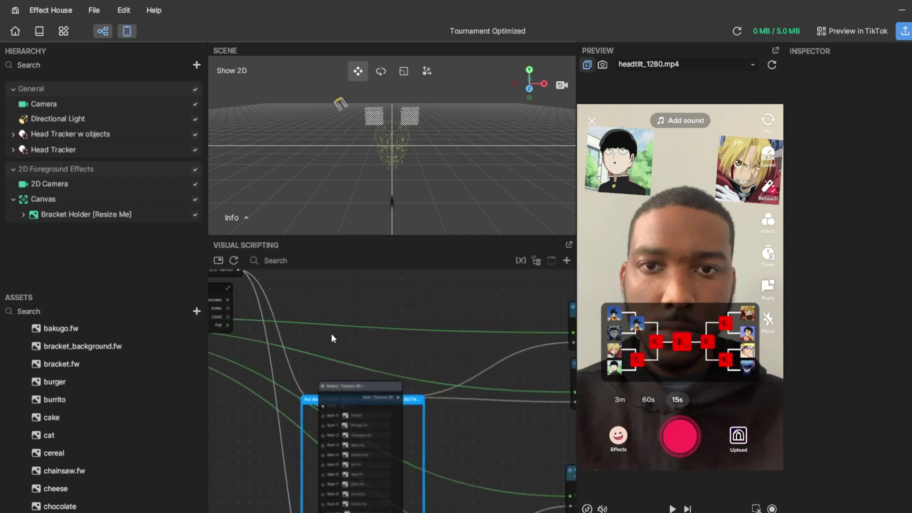
mouse_move(333, 334)
middle_down()
mouse_move(420, 364)
mouse_move(509, 426)
middle_up()
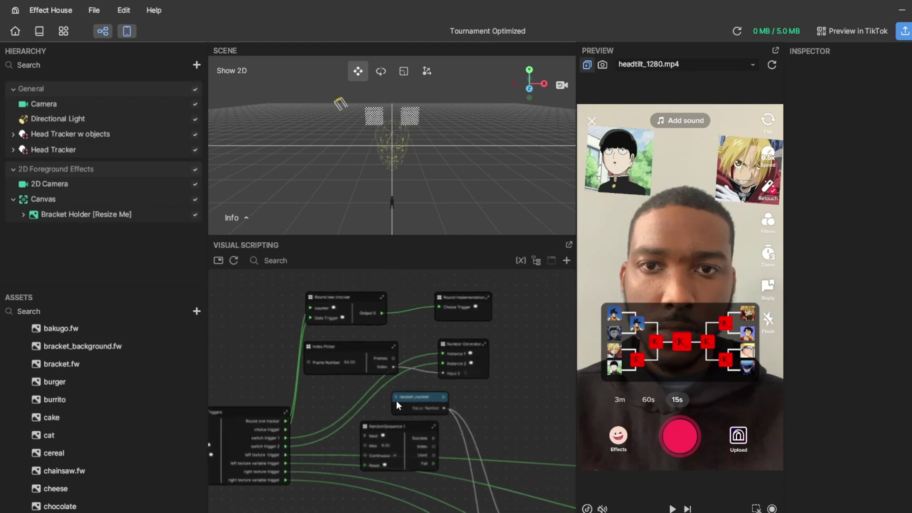
scroll(332, 353, up, 5)
scroll(358, 394, up, 3)
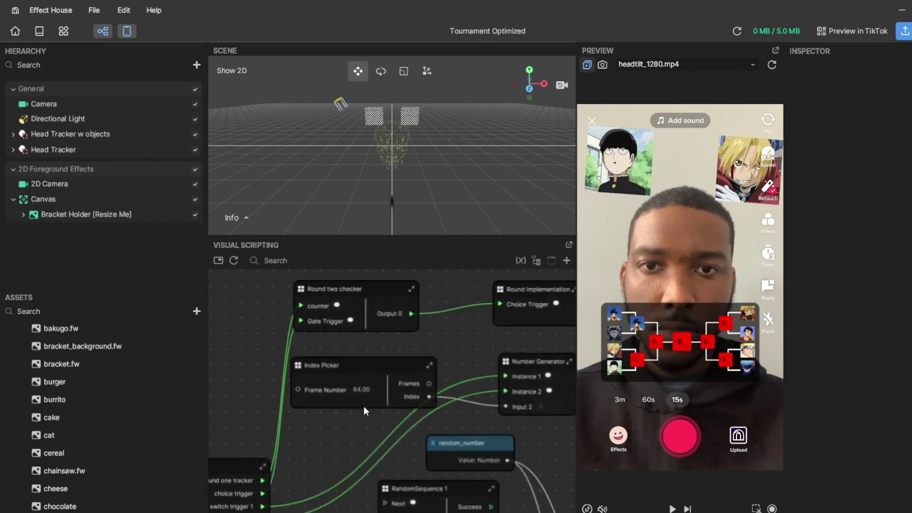
text(16)
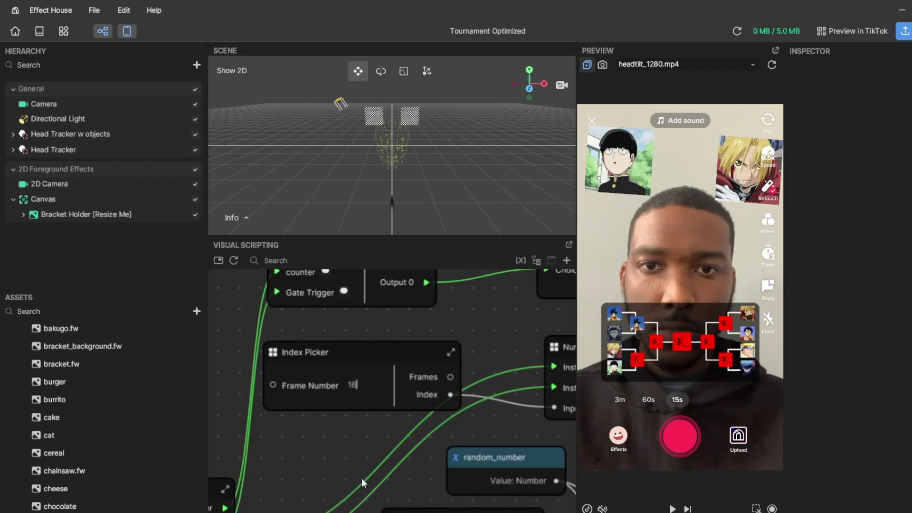
key(Return)
middle_drag(415, 478, 344, 372)
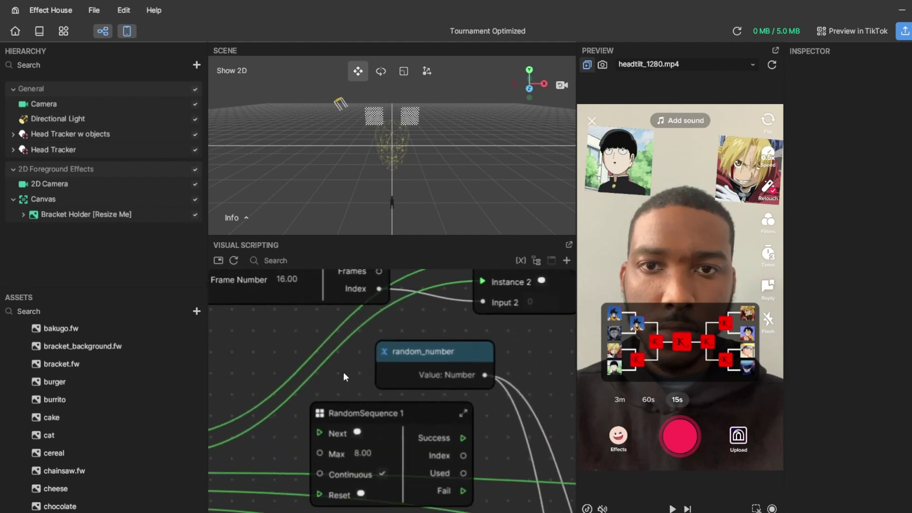
scroll(381, 383, down, 6)
scroll(418, 377, right, 5)
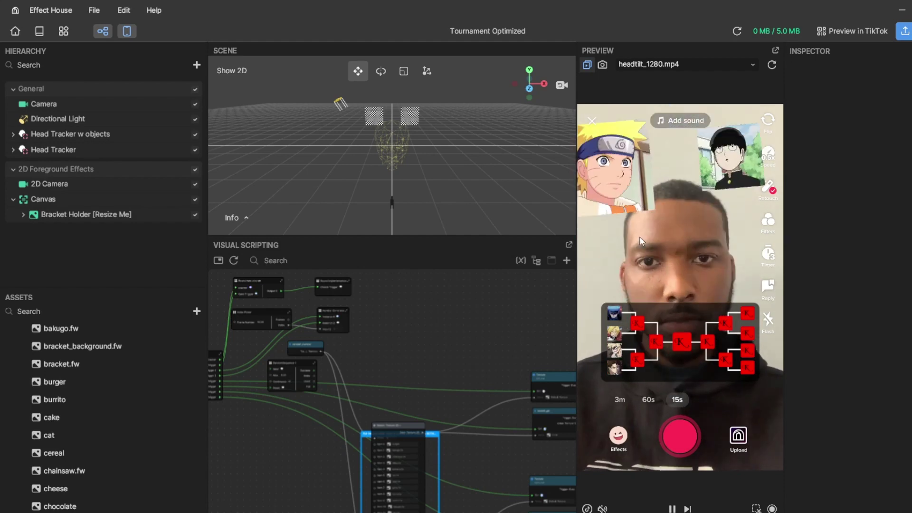
Step: Pause the preview and select the Enlarge Planes when tilted node in the graph
click(671, 509)
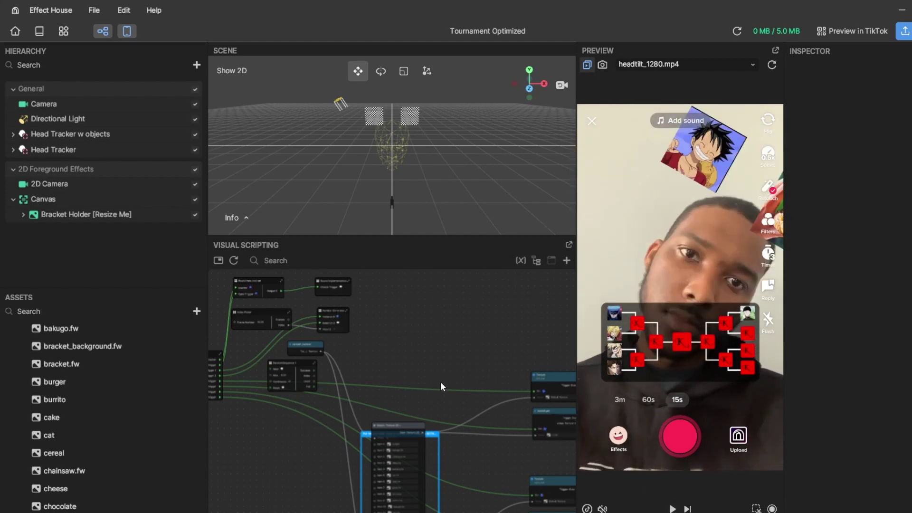
drag(448, 349, 525, 391)
scroll(483, 333, down, 2)
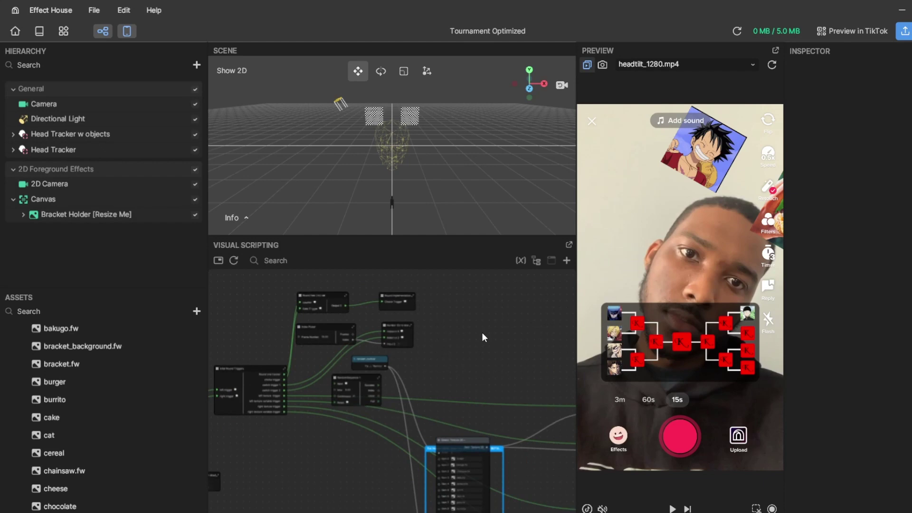
drag(336, 434, 494, 390)
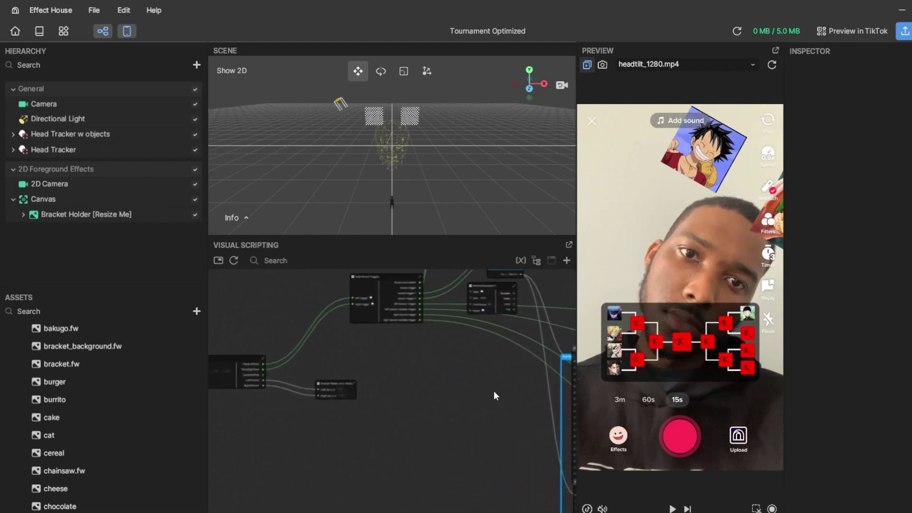
scroll(415, 387, up, 5)
scroll(371, 423, up, 3)
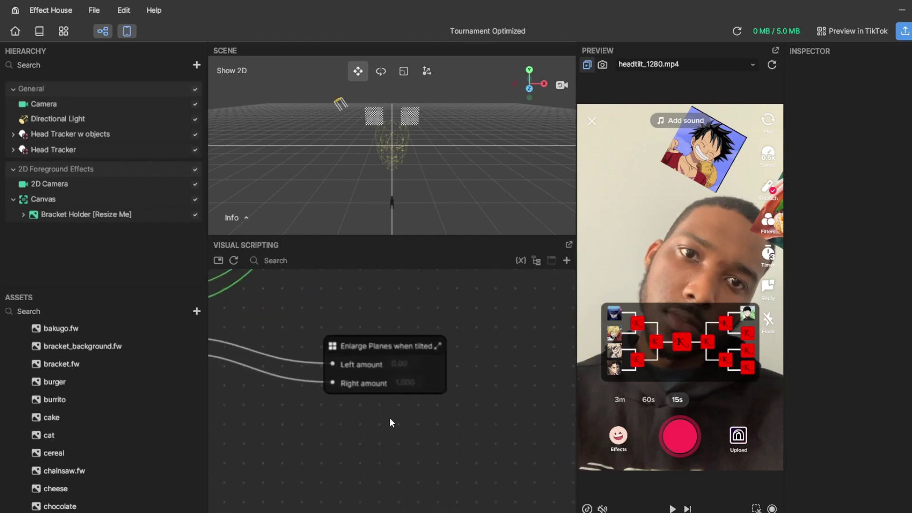
click(382, 337)
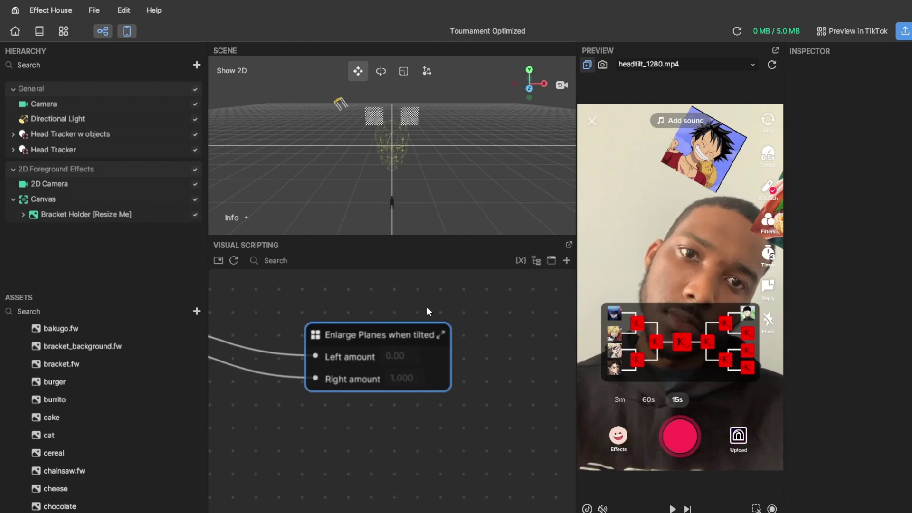
Step: Open the Enlarge Planes when tilted subgraph and set MinScale to 1.20
click(442, 335)
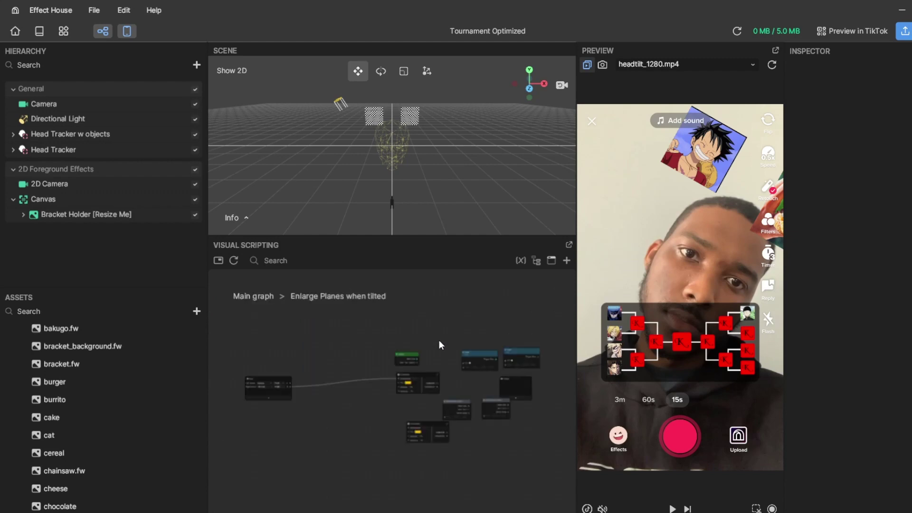
drag(452, 384, 401, 378)
scroll(401, 378, up, 5)
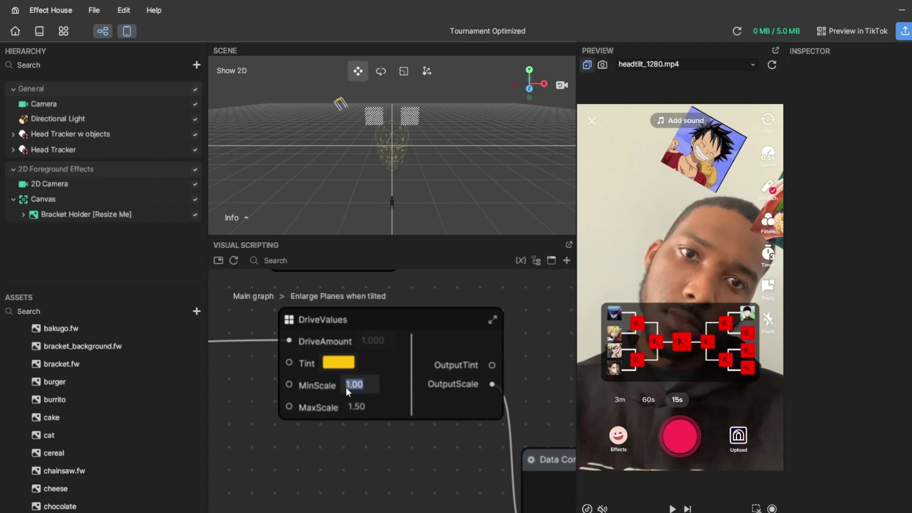
text(1.2)
key(Return)
Step: Set the DriveValues 1 node's MaxScale to 1.70
drag(366, 446, 377, 305)
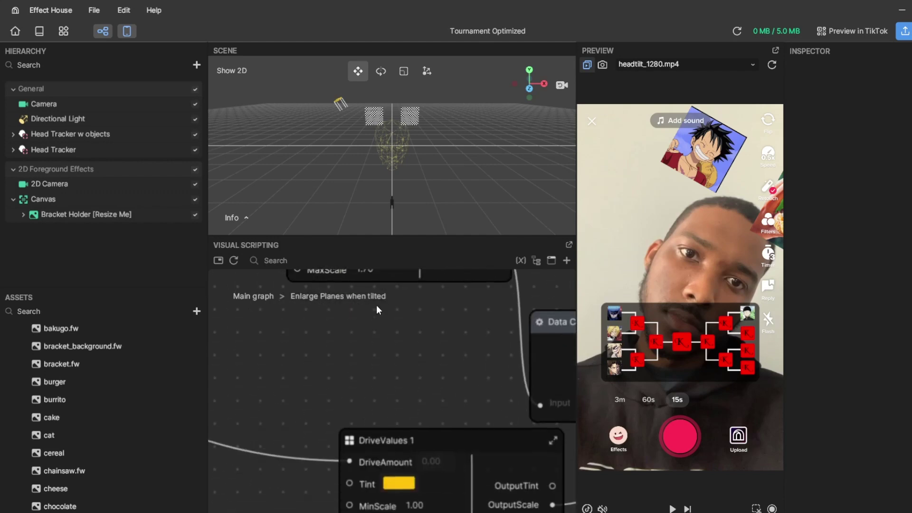
drag(390, 387, 355, 329)
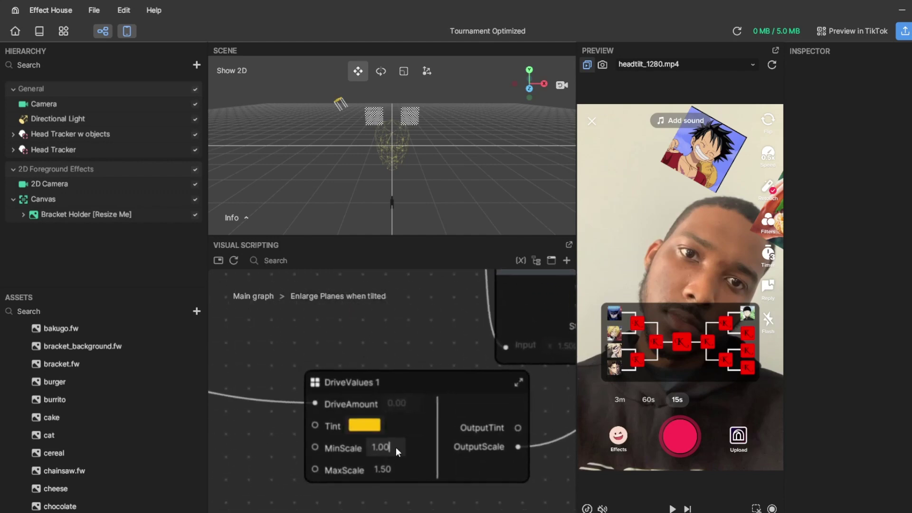
drag(399, 452, 369, 448)
click(400, 464)
text(1.7)
key(Return)
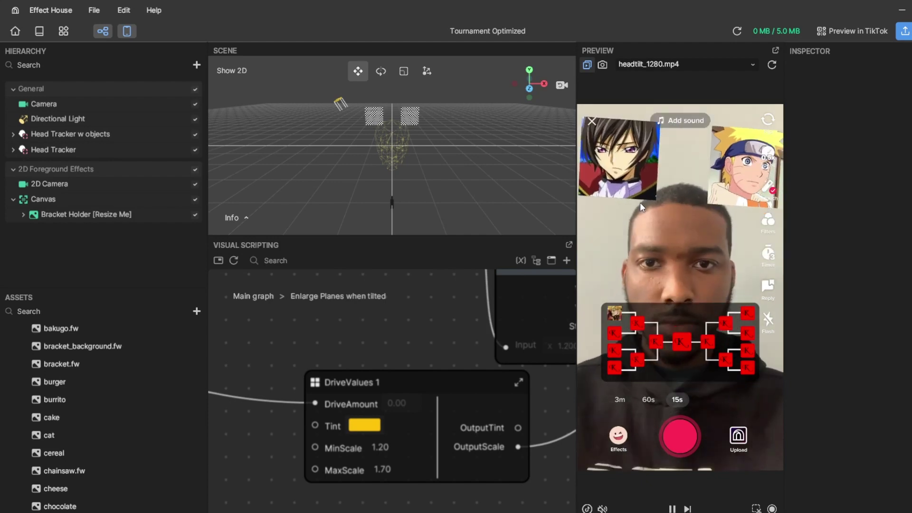
Step: Pause the preview and go back to the Main graph
click(672, 509)
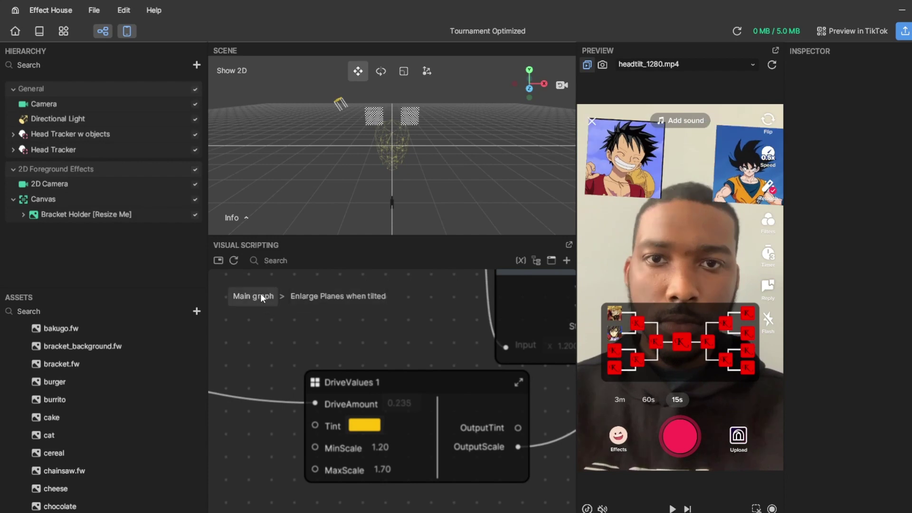
click(261, 295)
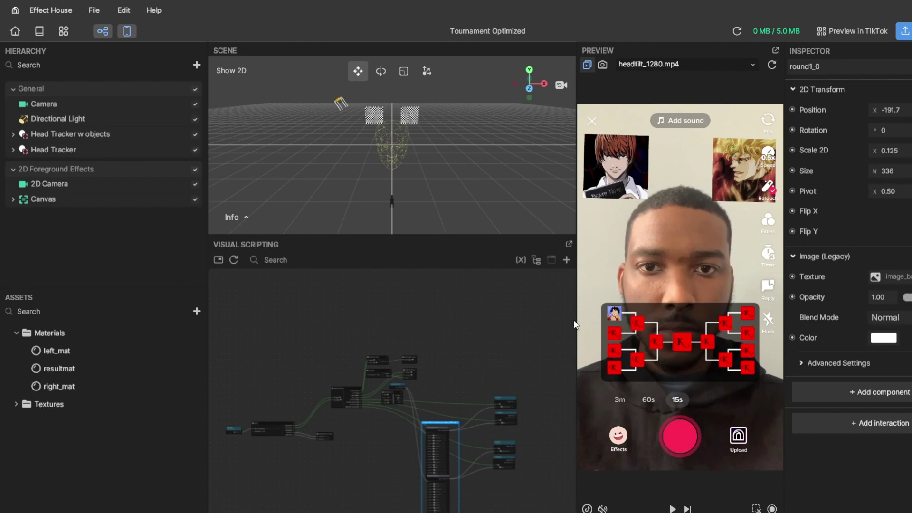
Step: Show the Bracket Holder slots in 2D view and assign the cat texture to round1_0
click(12, 199)
click(23, 215)
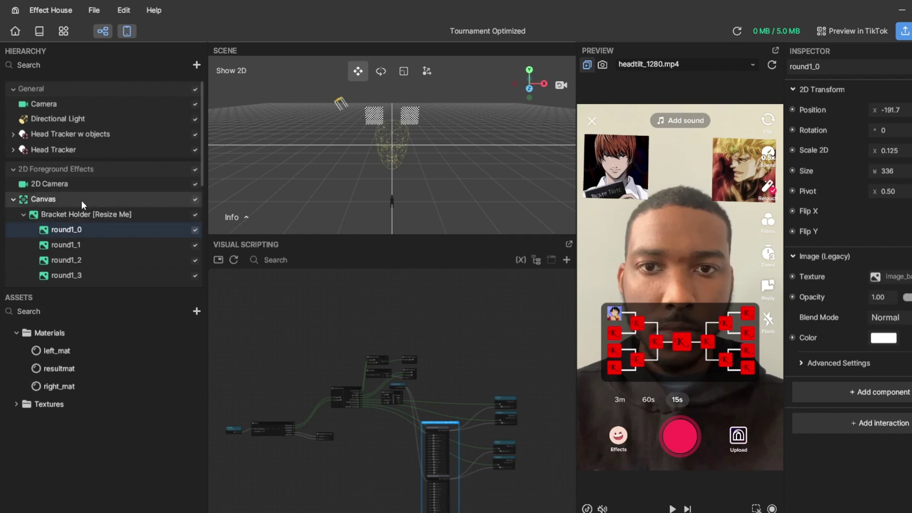
click(231, 70)
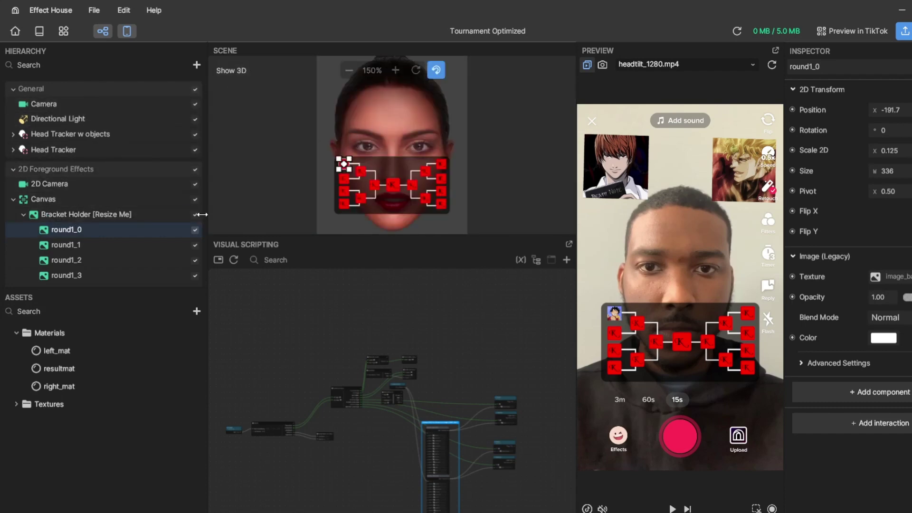
click(107, 246)
click(108, 230)
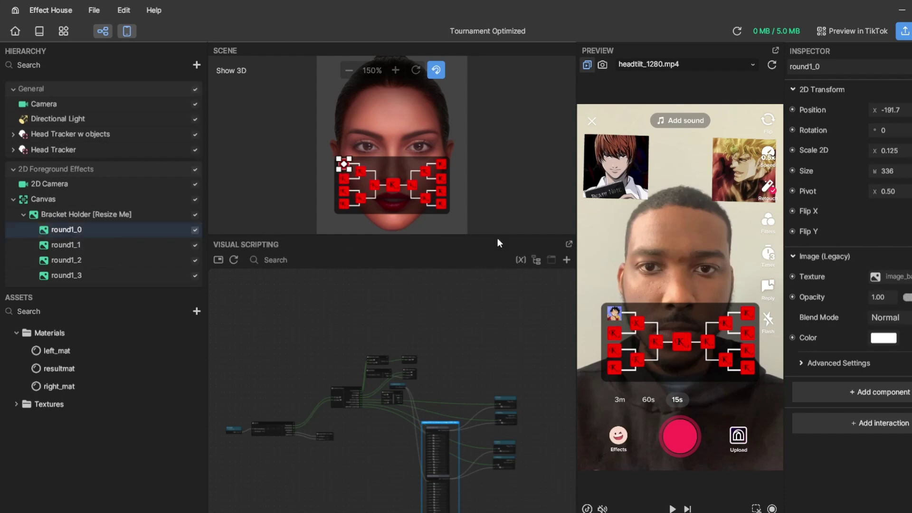
click(892, 278)
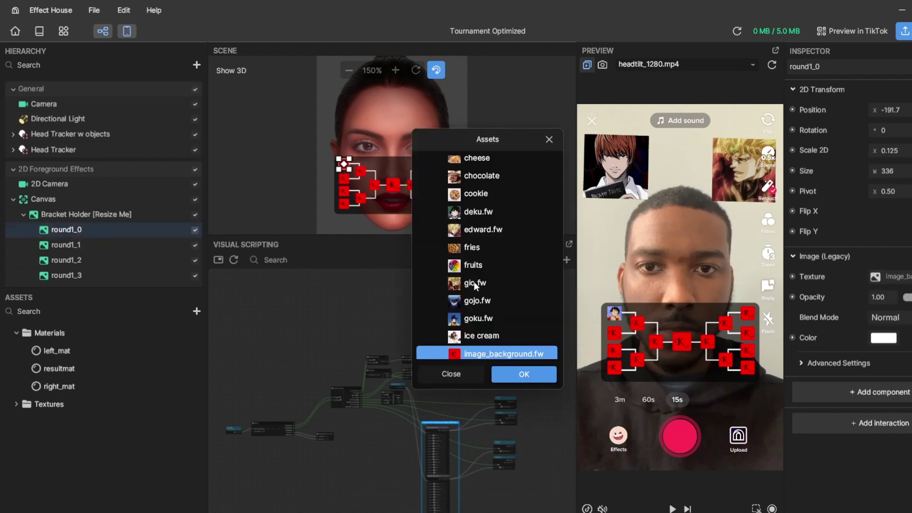
scroll(476, 285, down, 3)
scroll(475, 289, up, 8)
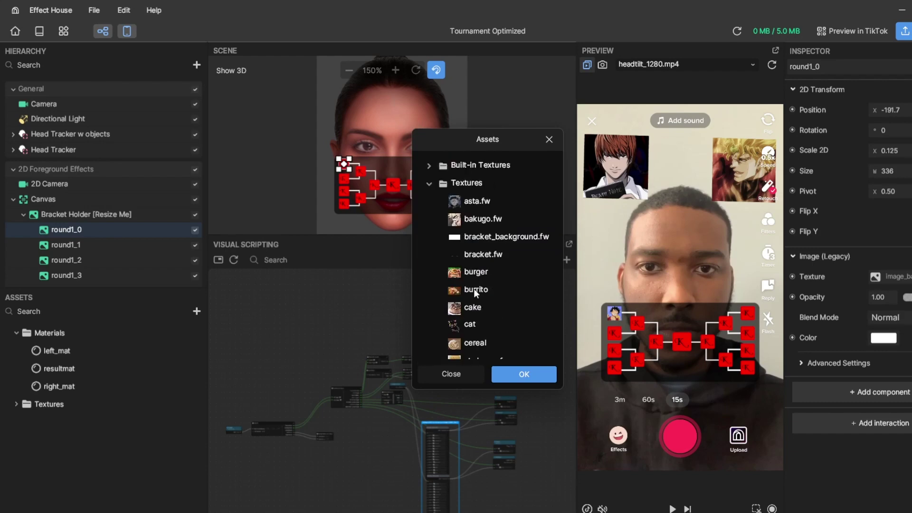
click(468, 325)
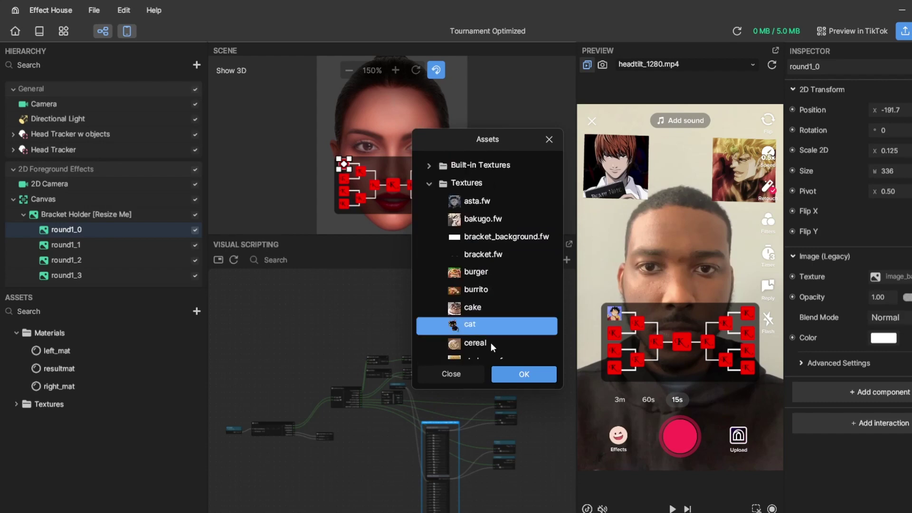
click(517, 374)
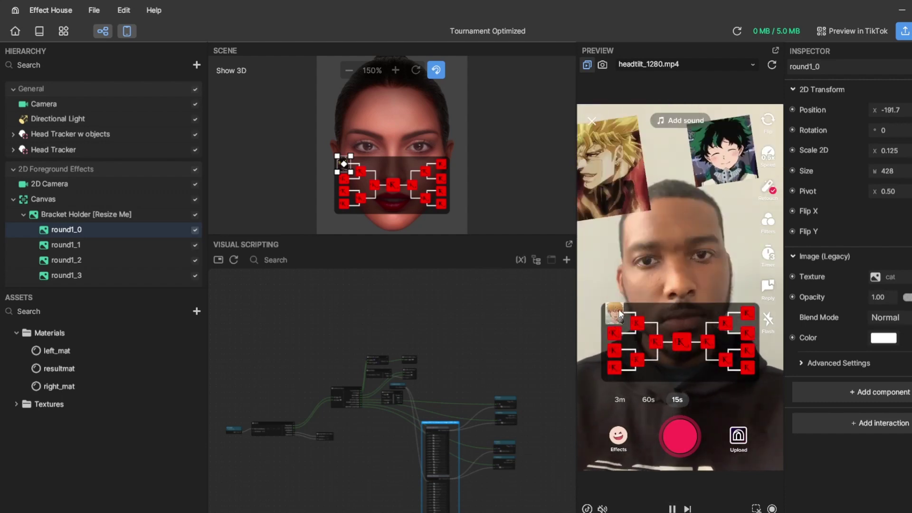
Step: Pause the preview and compare the sizes of the round1_0, round1_1 and round1_2 slots
click(673, 507)
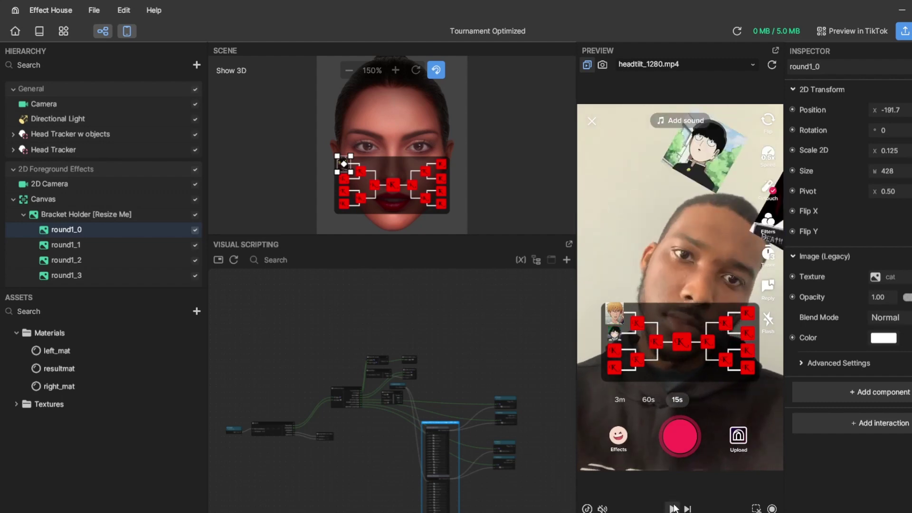
click(98, 245)
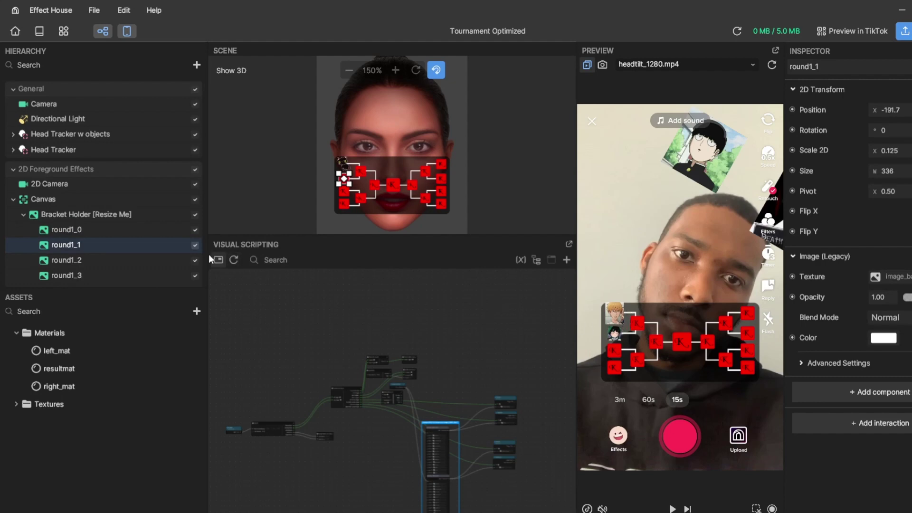
click(89, 232)
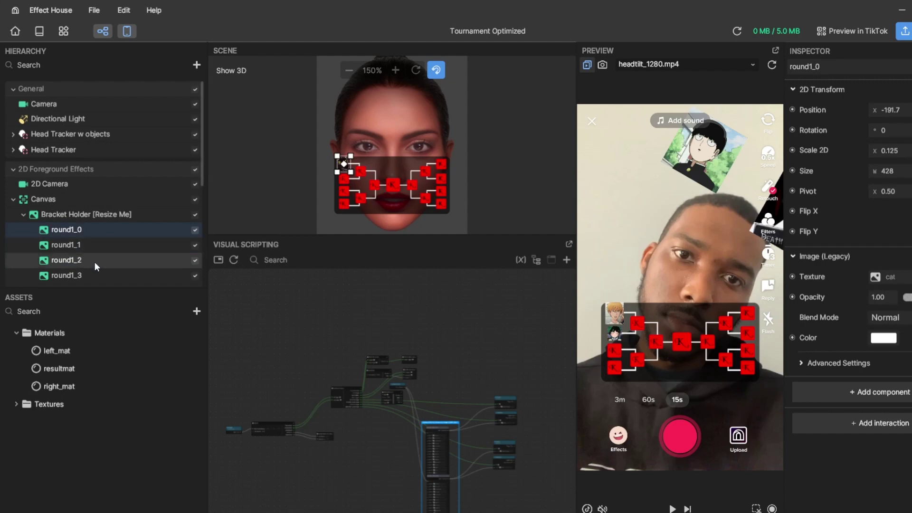
click(95, 261)
click(97, 252)
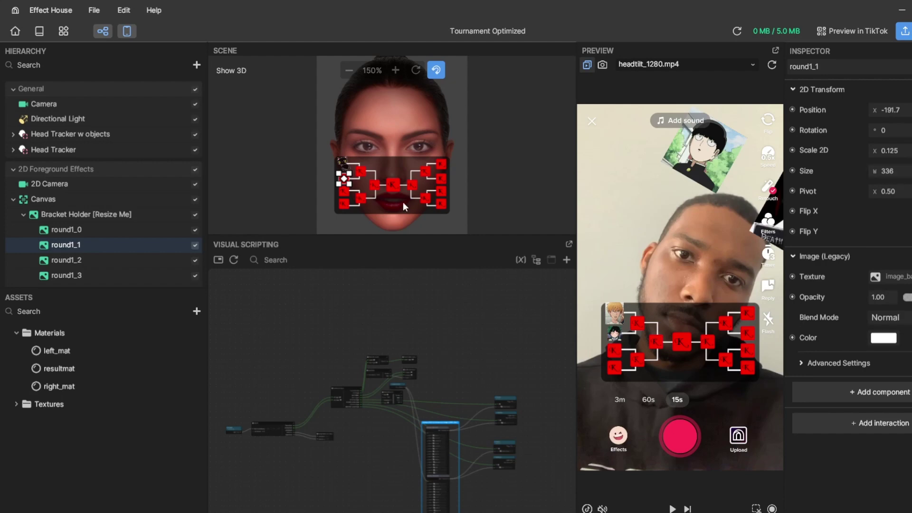
click(90, 232)
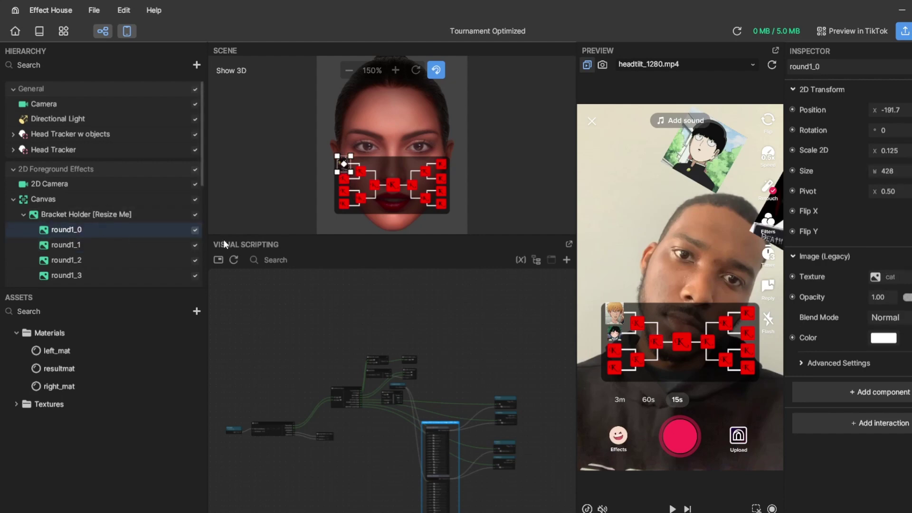
Step: Set round1_0's Size X to 336 and check it against round1_1
click(898, 175)
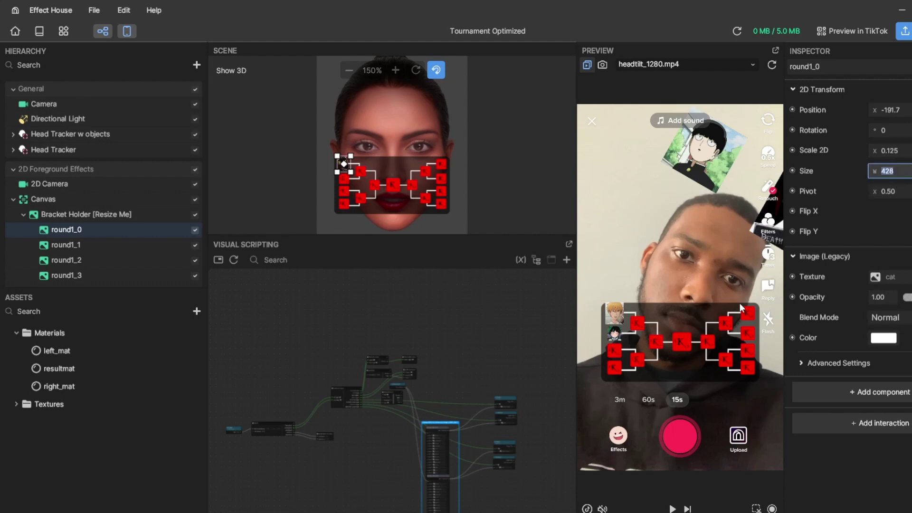
text(336)
key(Return)
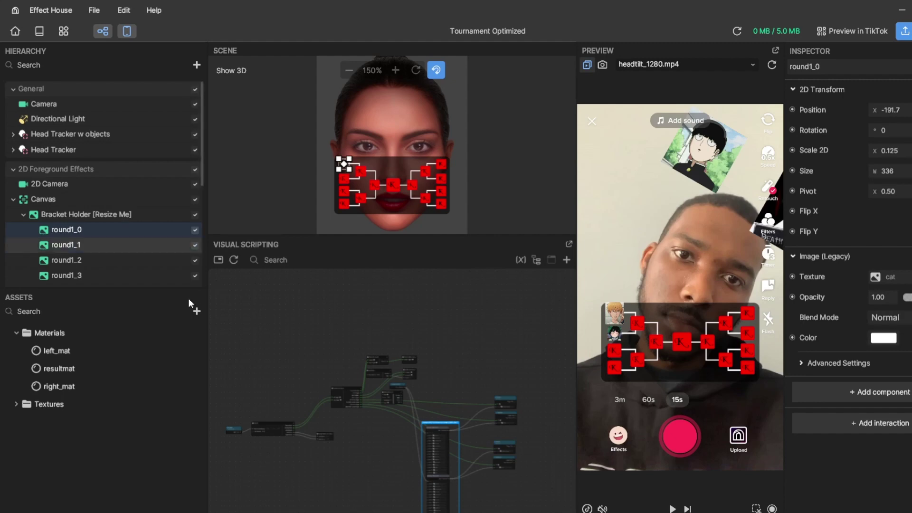
click(118, 245)
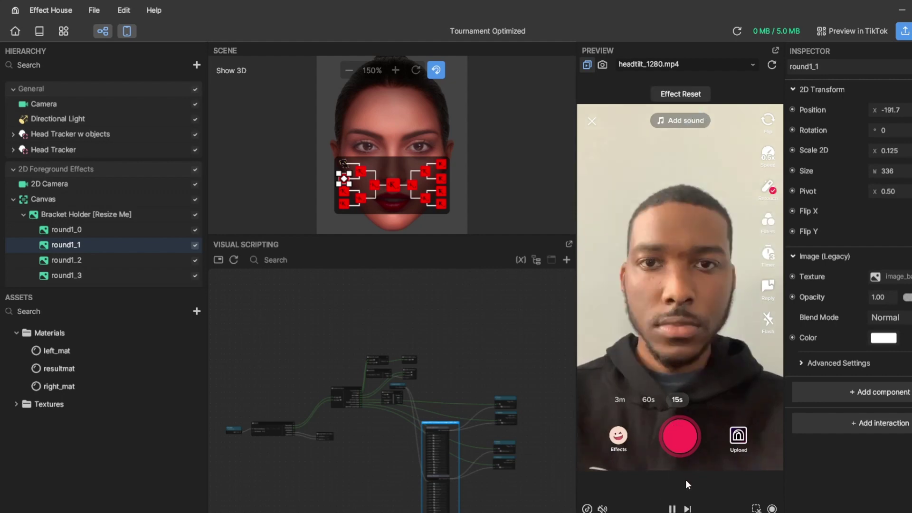
Step: Replay the filter preview from the start and pause it with two left slots filled
click(672, 509)
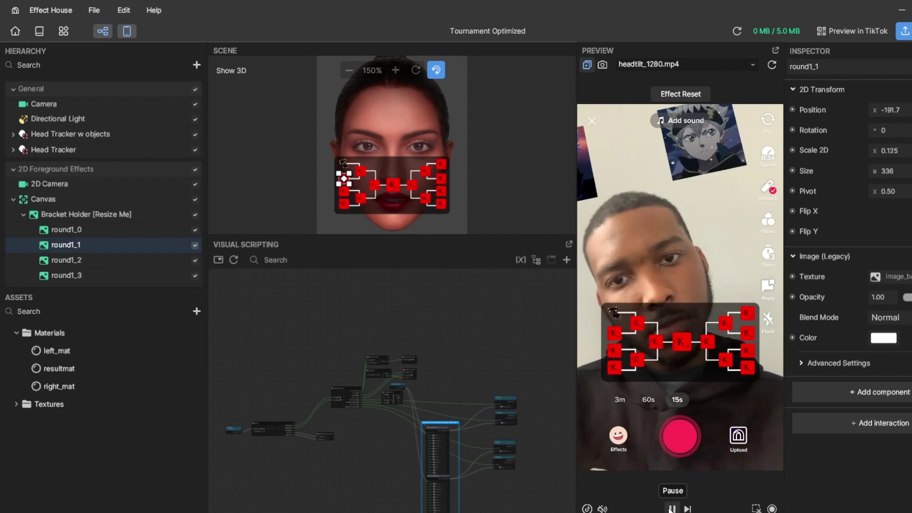
click(673, 509)
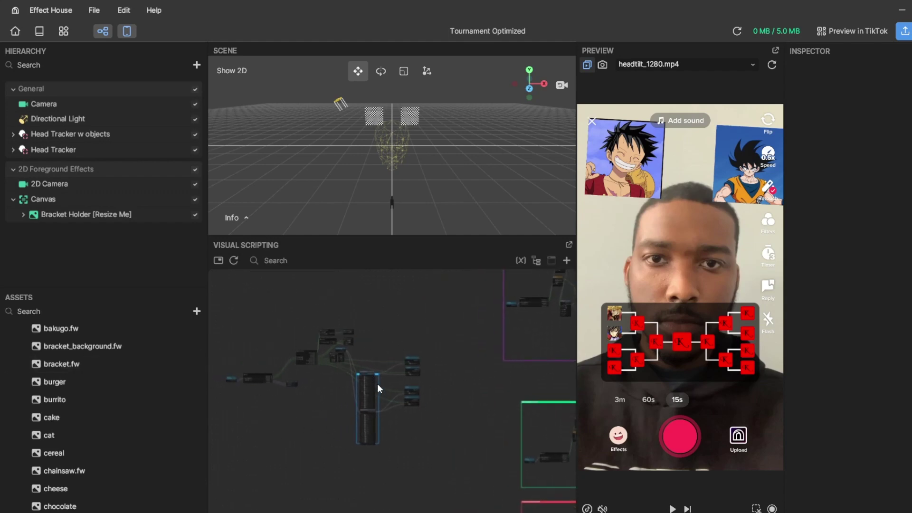
scroll(389, 384, up, 5)
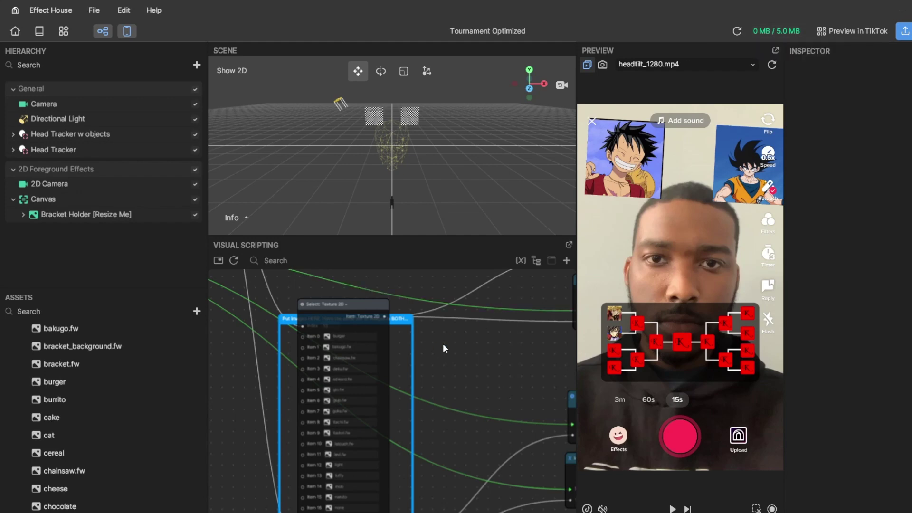
scroll(252, 373, left, 3)
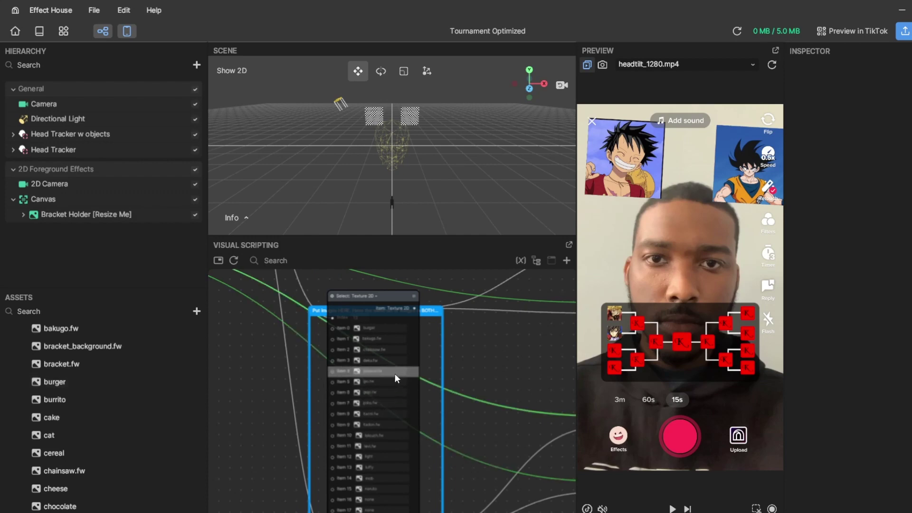
scroll(498, 349, down, 5)
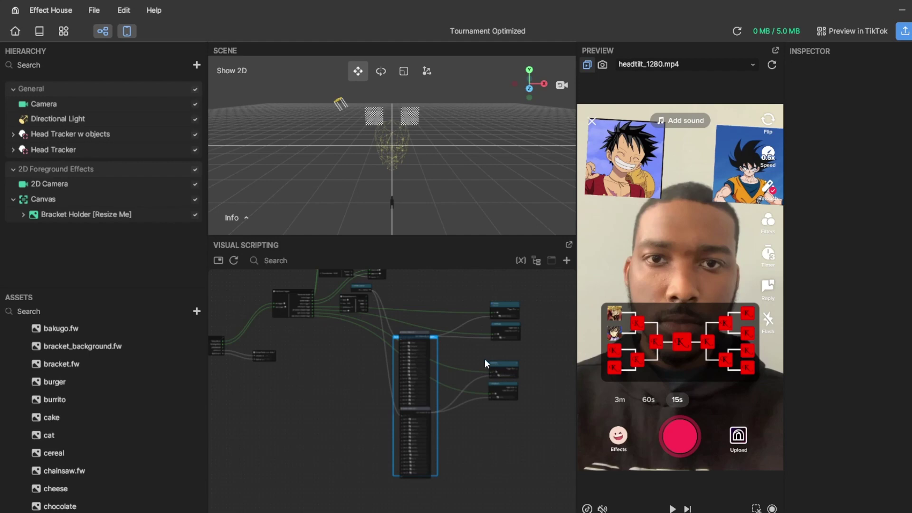
middle_drag(467, 346, 472, 374)
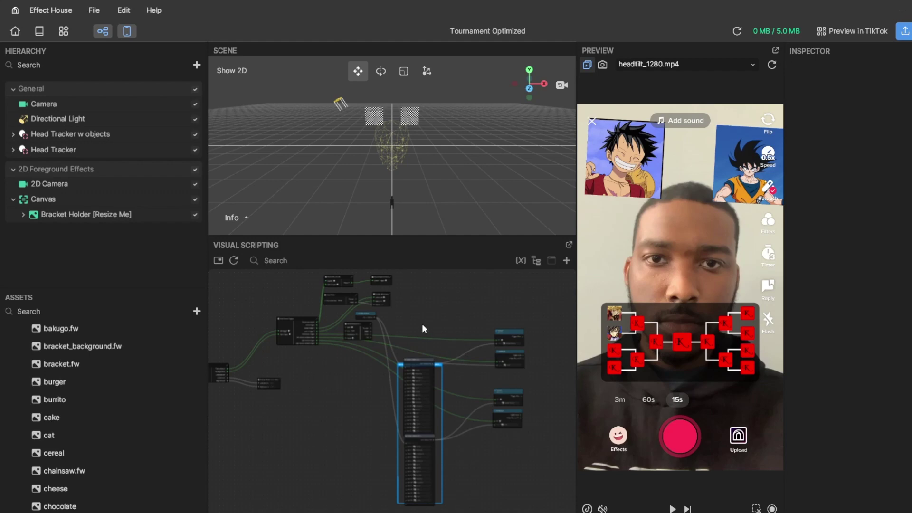
middle_drag(422, 324, 455, 352)
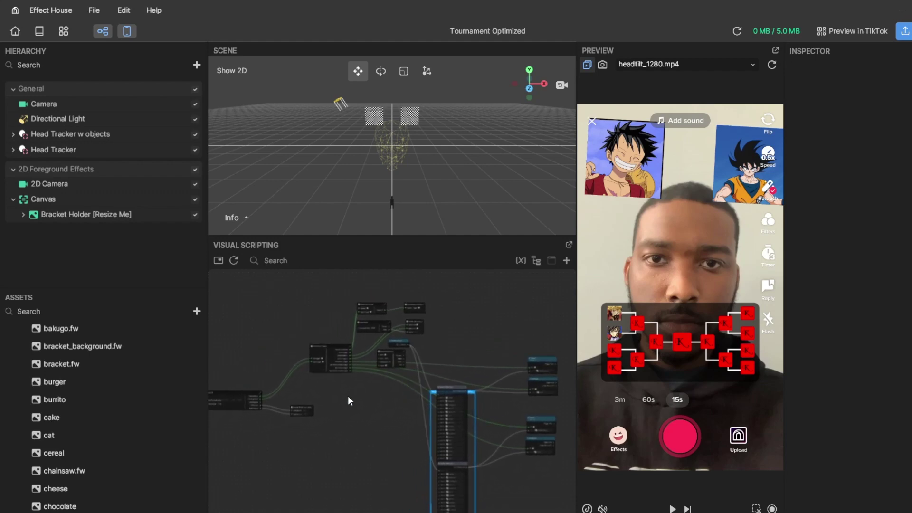